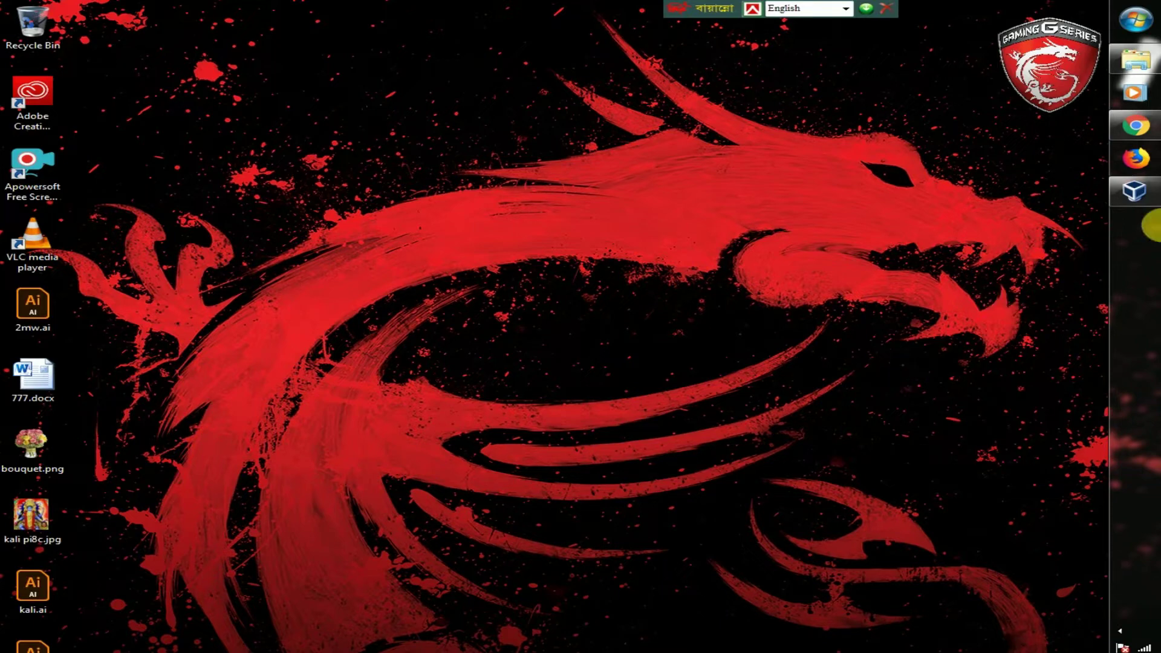
Start the "kali linux" virtual machine from Oracle VM VirtualBox Manager and dismiss its keyboard capture notice.
left_click(1134, 191)
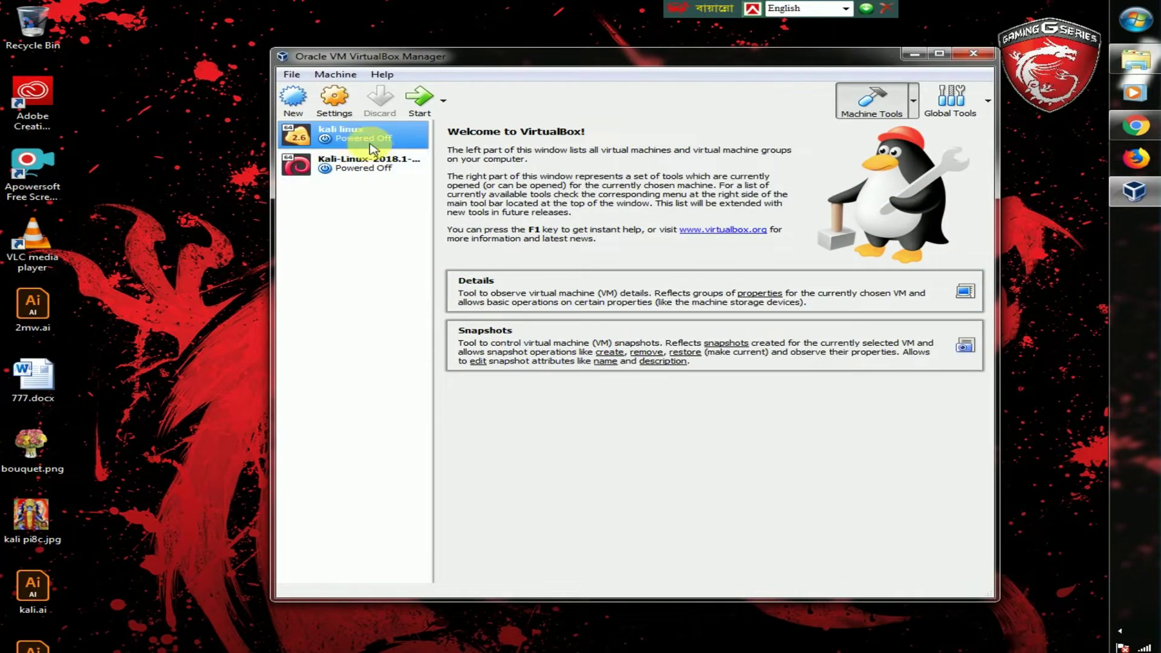
left_click(340, 174)
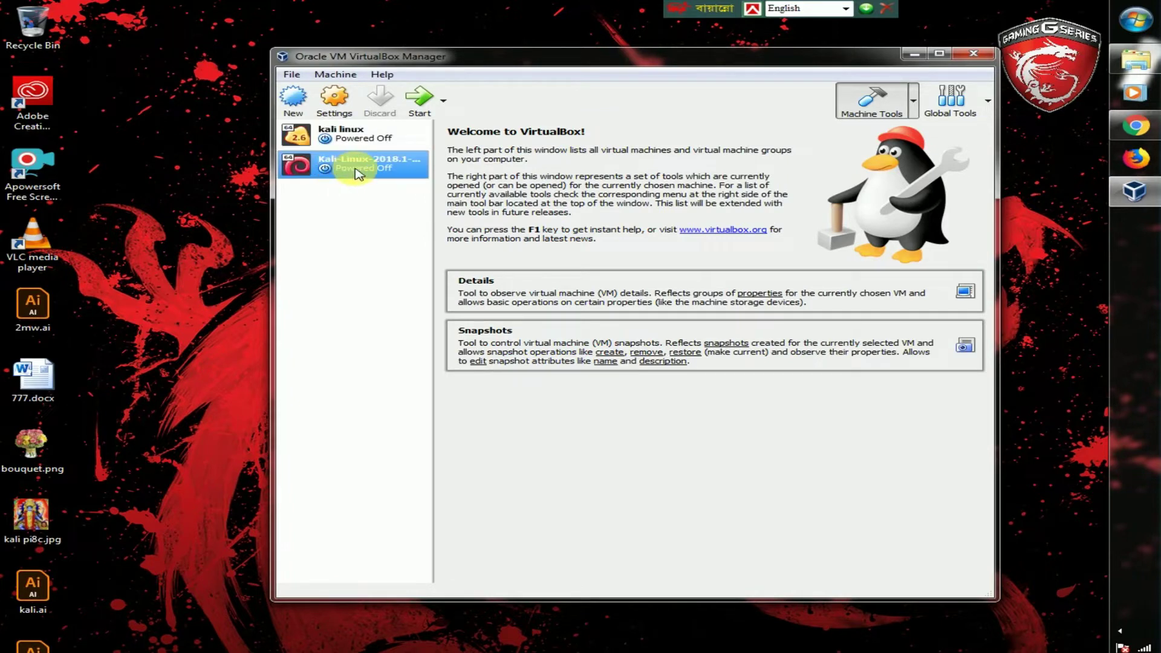
left_click(344, 135)
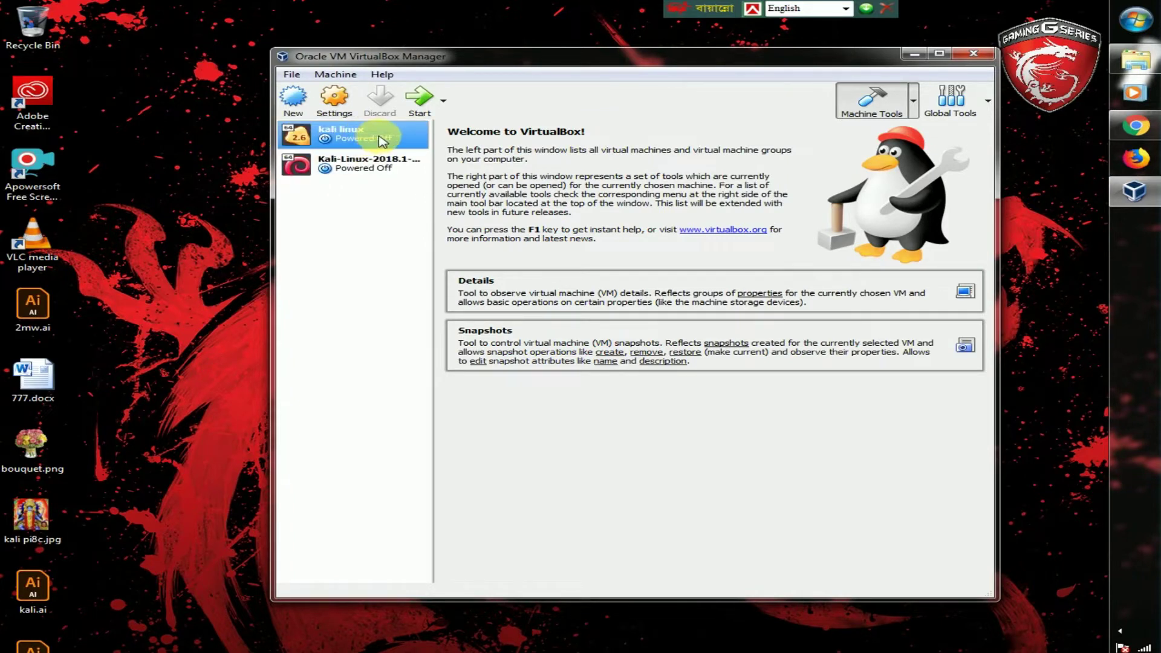
left_click(423, 104)
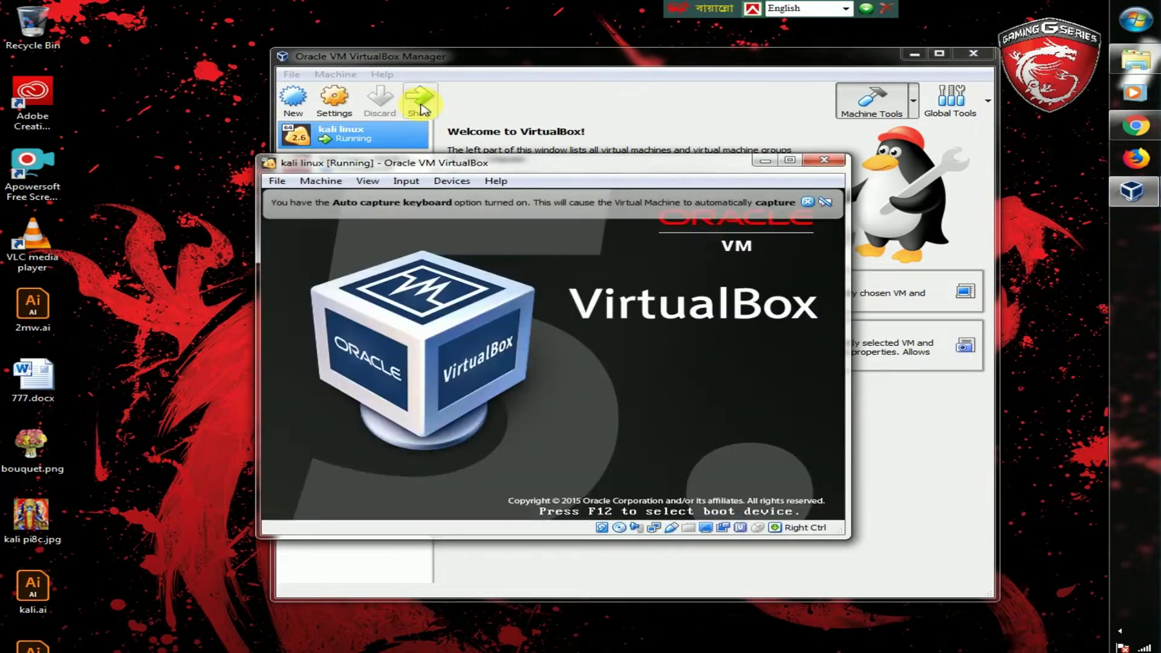
mouse_move(804, 203)
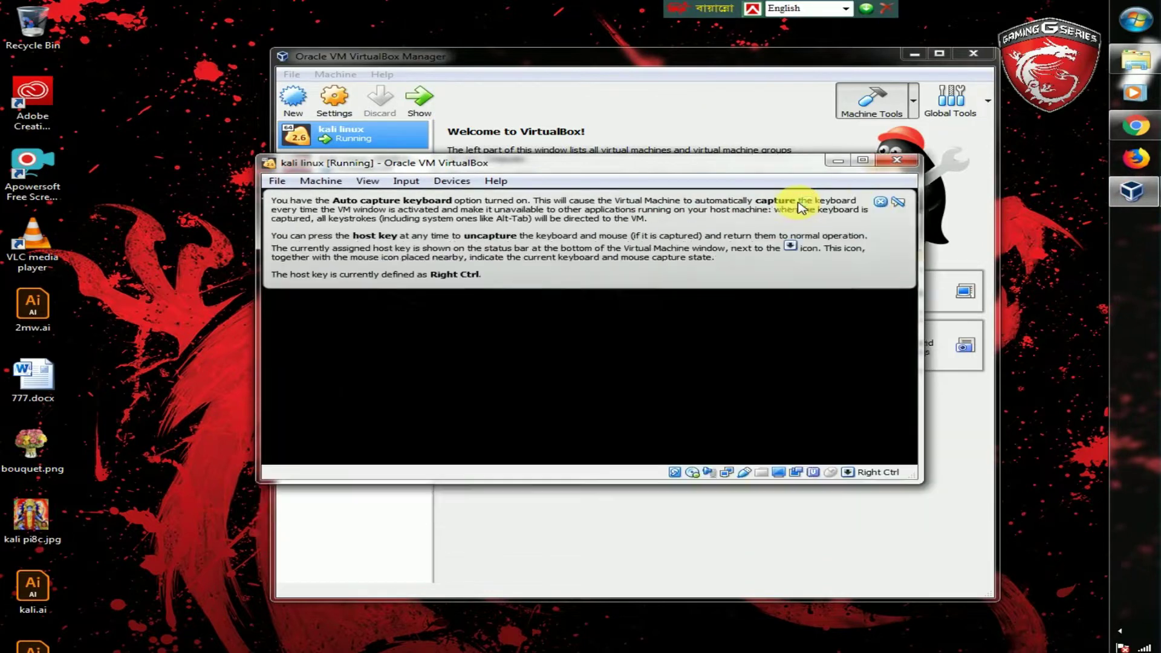
left_click(808, 202)
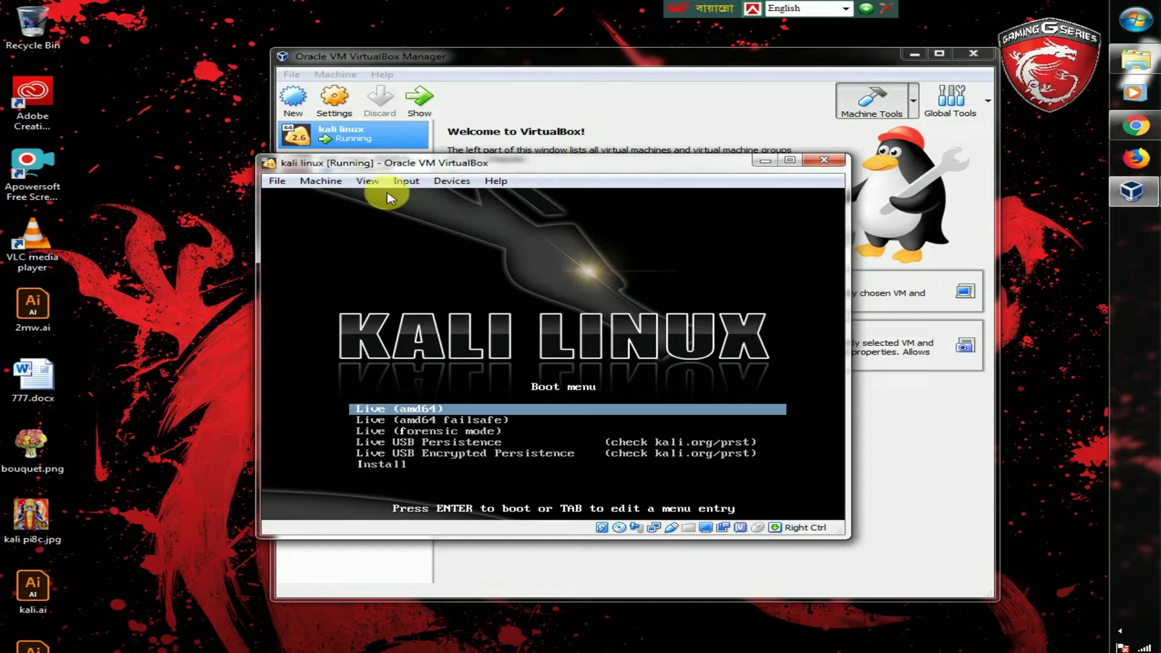
Boot the virtual machine with the Live (amd64) entry, dismiss the pointer integration notice and reposition its window on the desktop.
left_click(438, 171)
left_click_drag(437, 171, 628, 176)
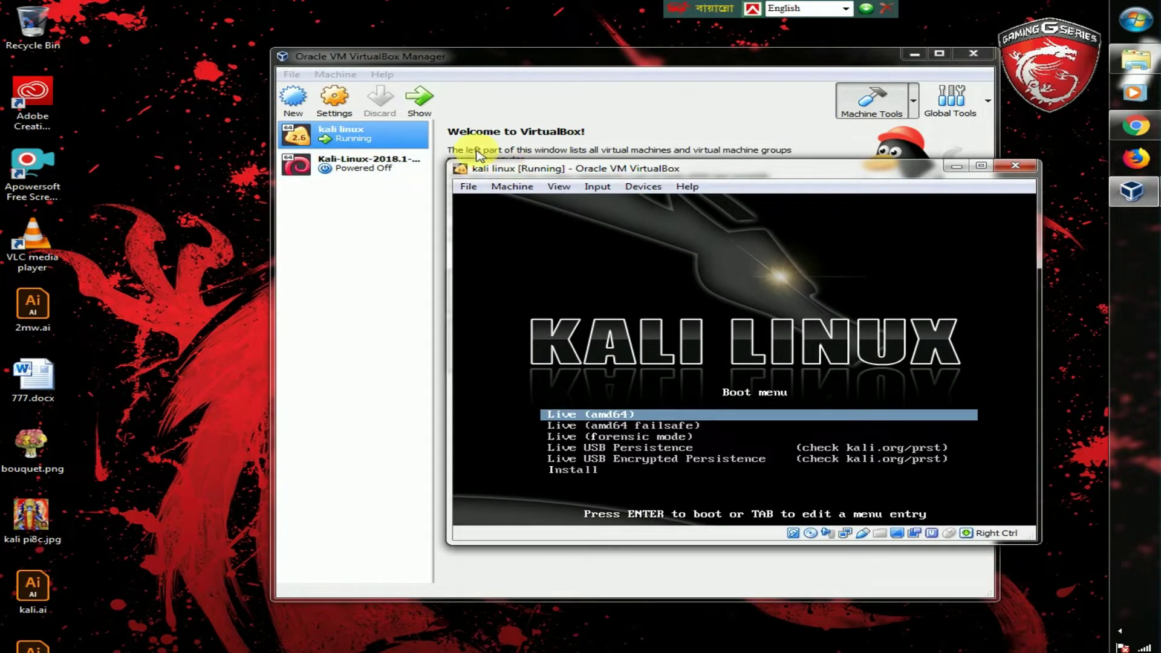
left_click_drag(501, 168, 389, 120)
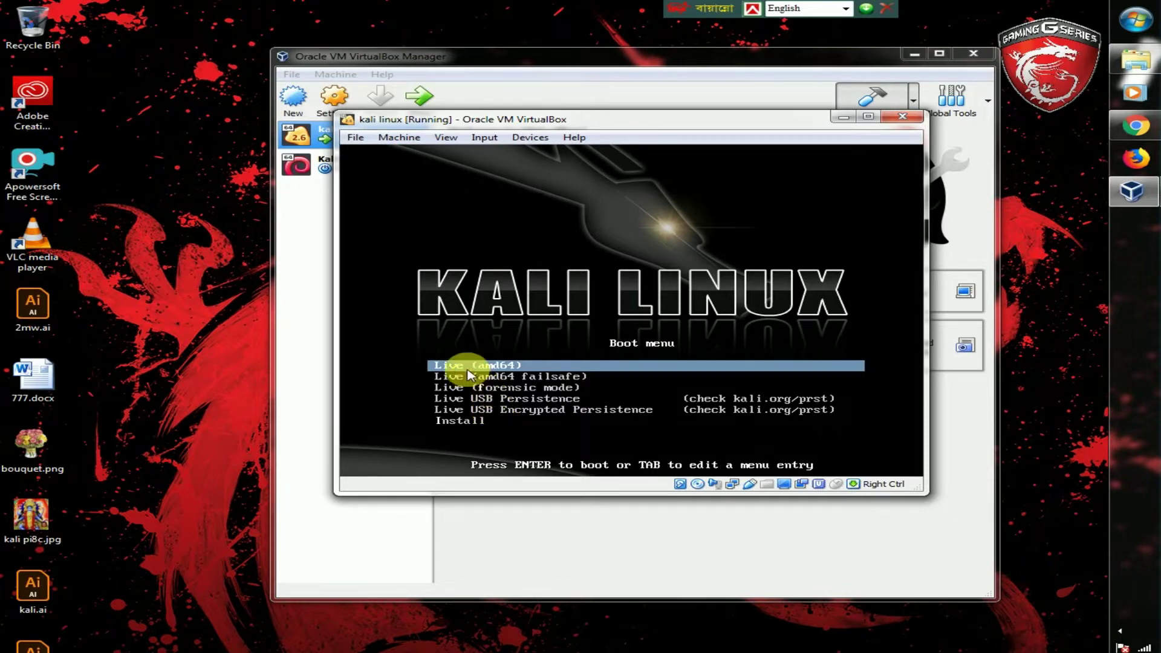
key("Return")
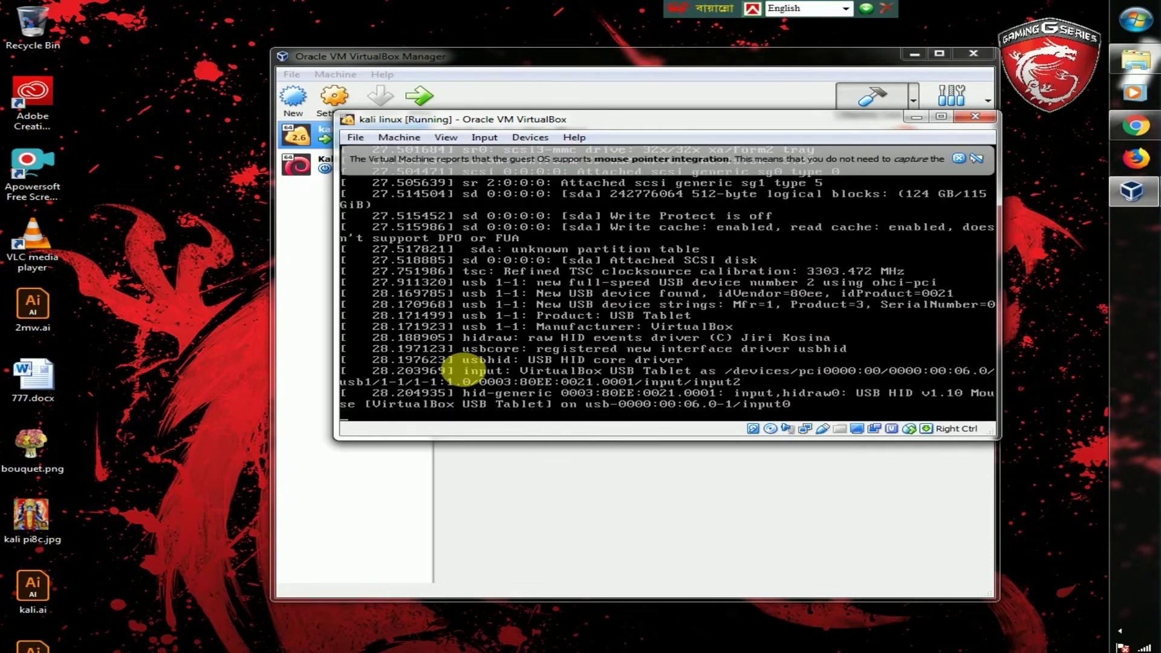
left_click(959, 158)
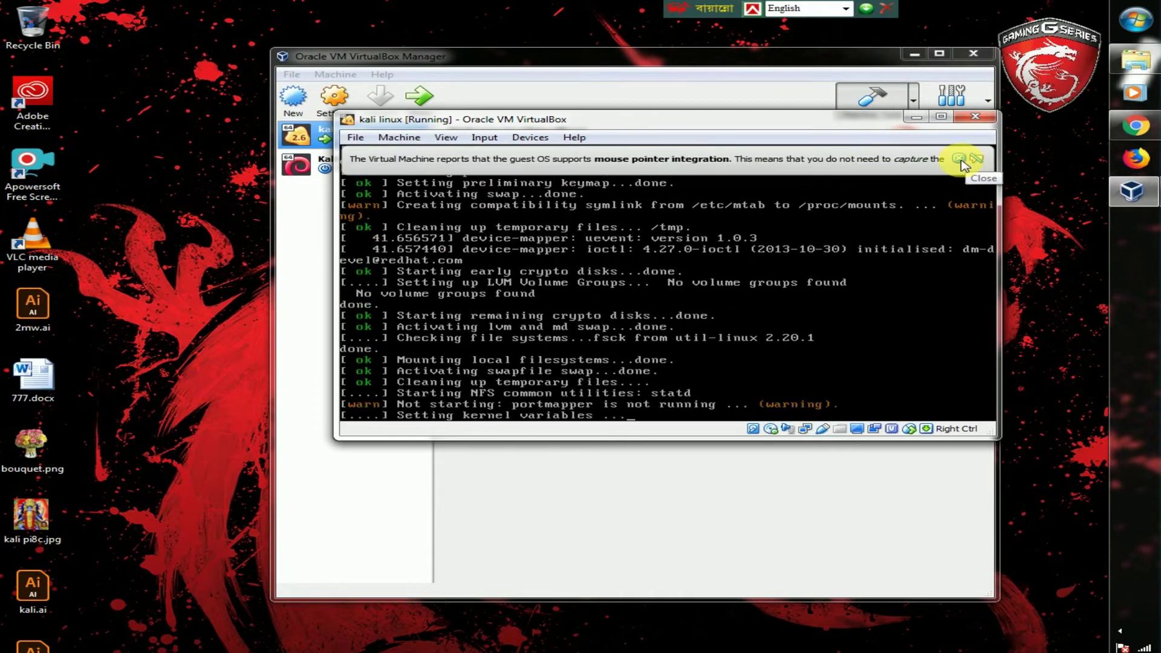
left_click(959, 160)
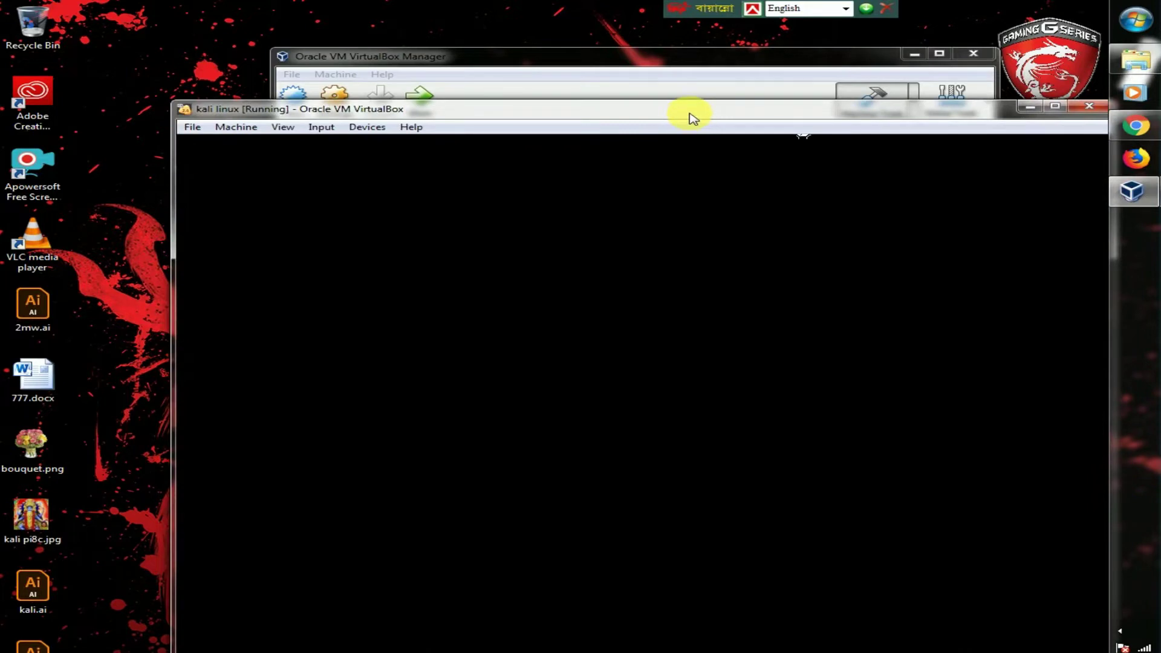
left_click_drag(683, 109, 623, 36)
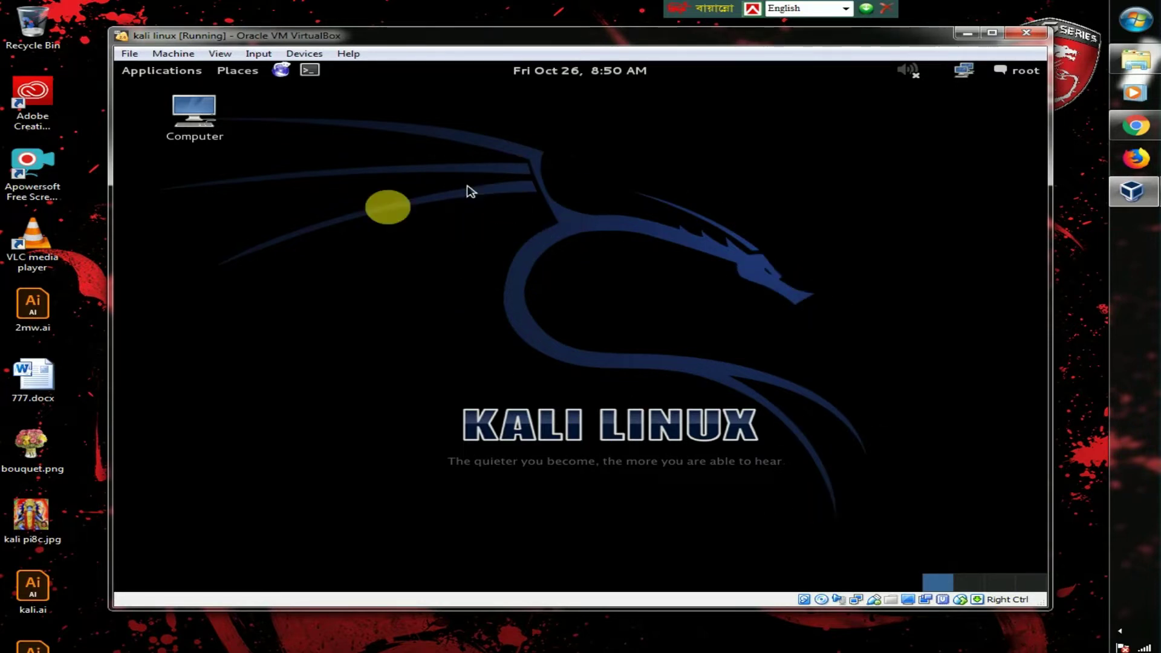
Examine the Kali Linux desktop, including its application categories, network connections and user session options.
left_click(165, 71)
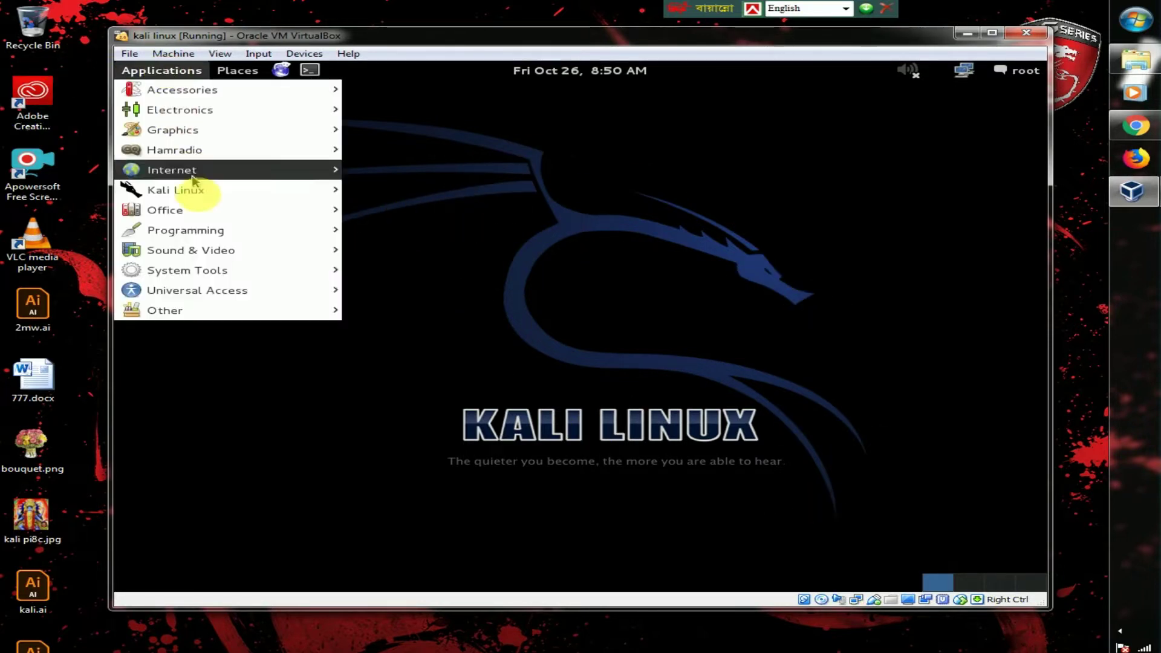
mouse_move(219, 175)
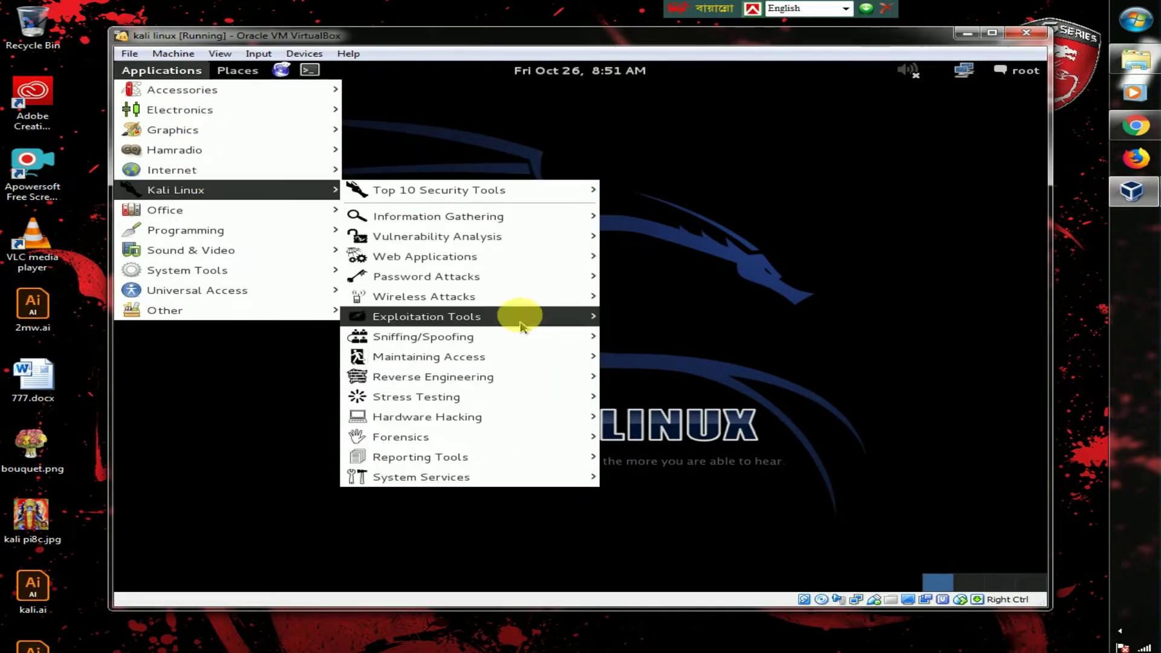
left_click(778, 355)
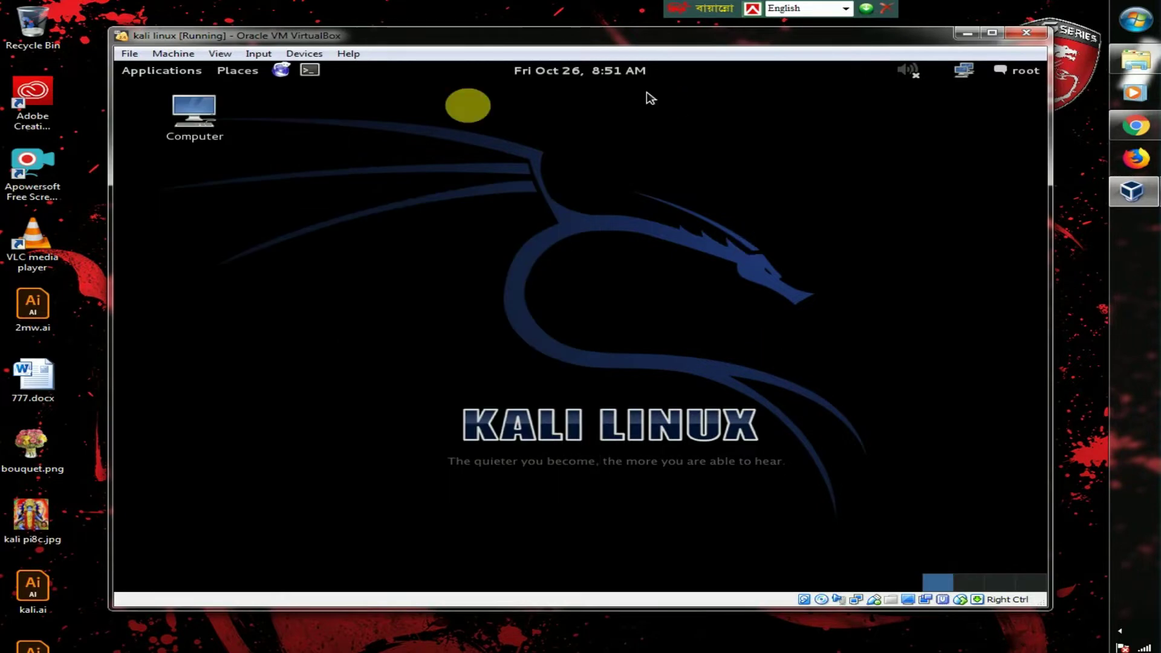
left_click(355, 42)
left_click_drag(355, 42, 308, 47)
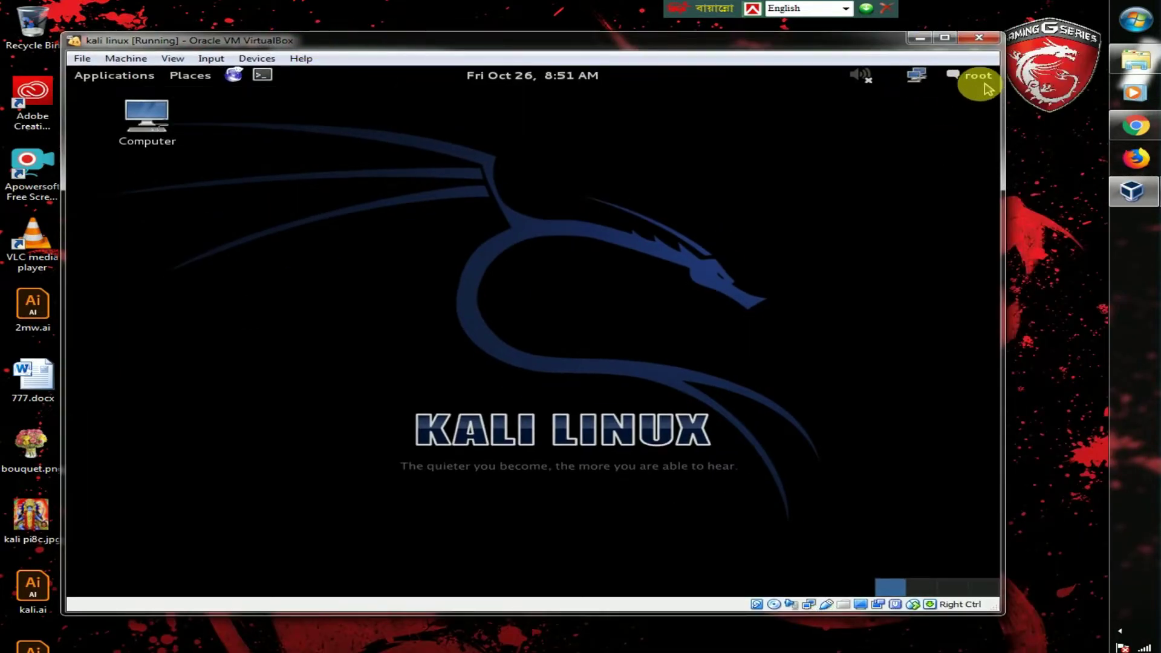
left_click(918, 84)
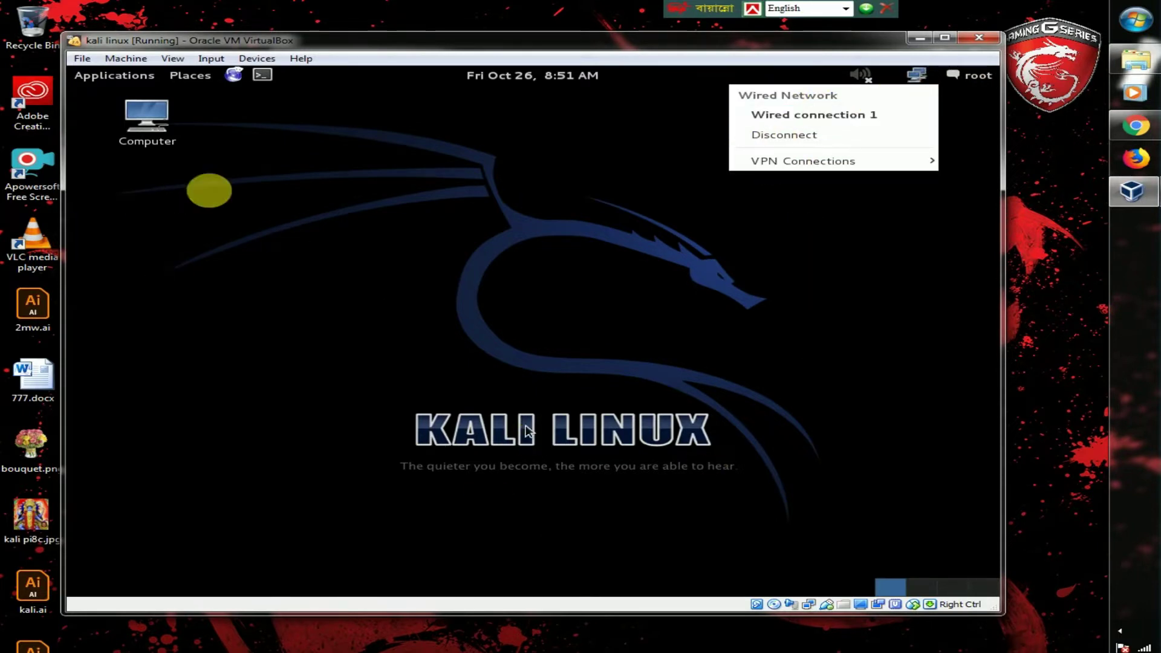
left_click(163, 140)
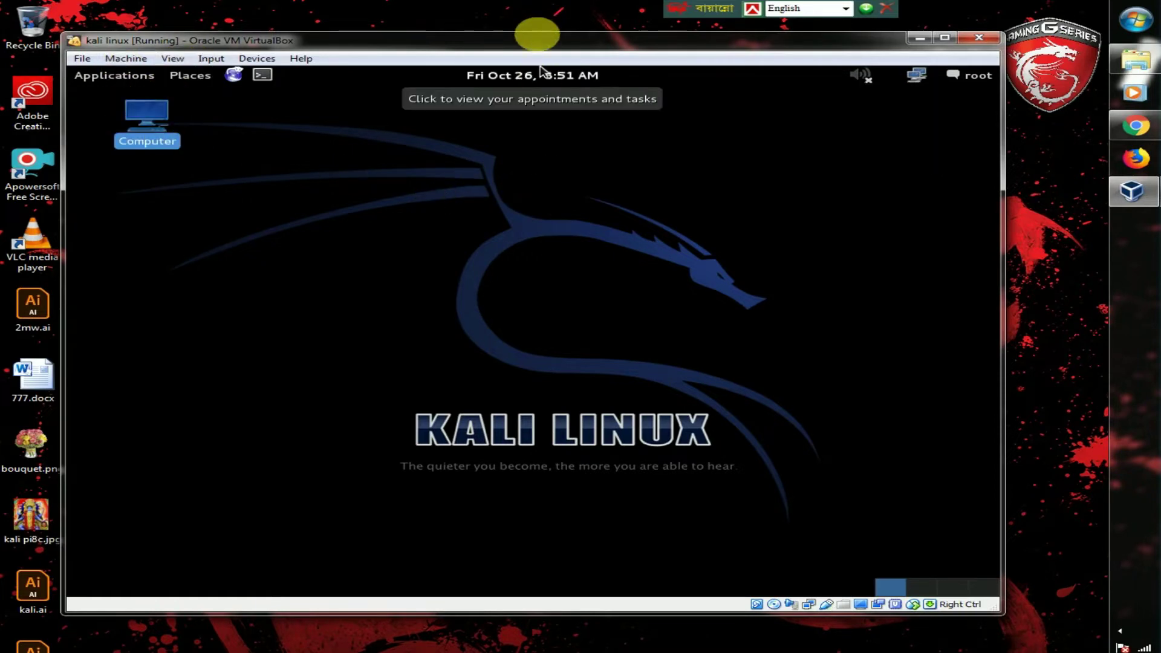
left_click_drag(537, 39, 590, 35)
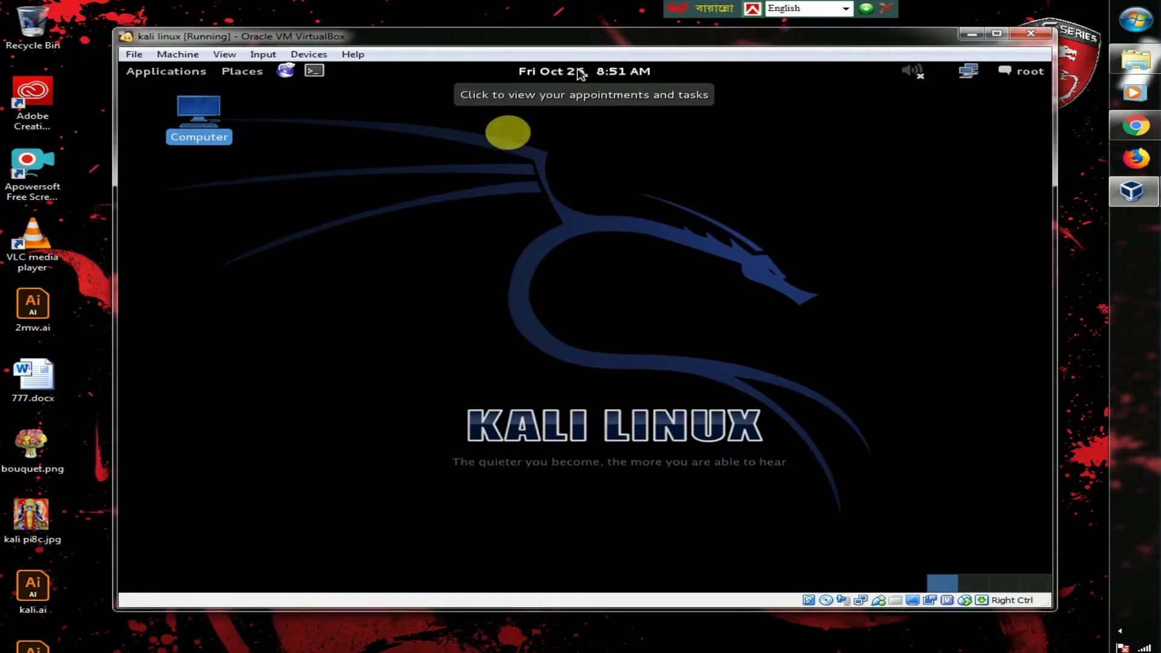
left_click(151, 71)
left_click(1018, 111)
left_click(1025, 70)
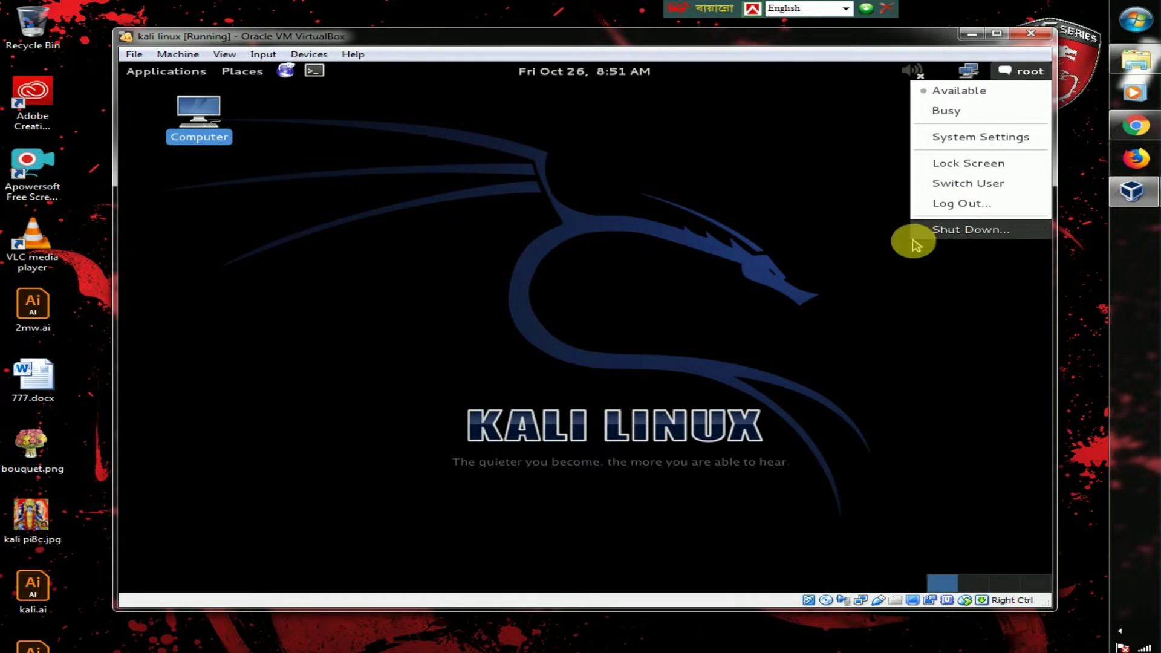
left_click(746, 281)
Close the running "kali linux" virtual machine by powering it off.
left_click_drag(769, 28, 746, 91)
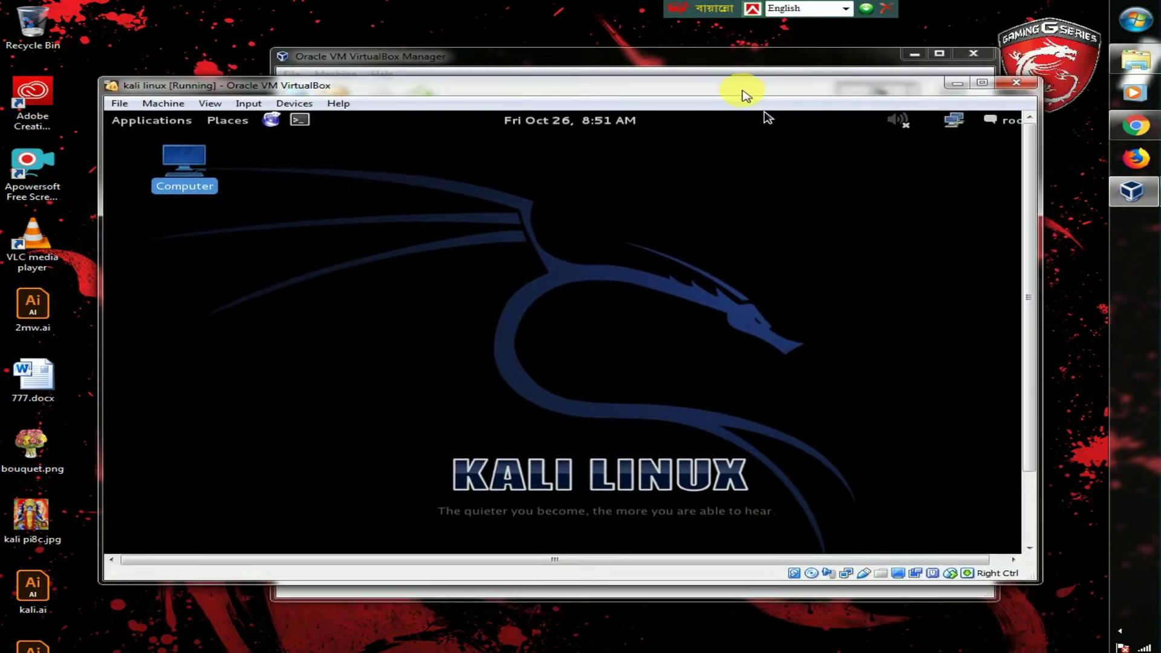
left_click(1015, 82)
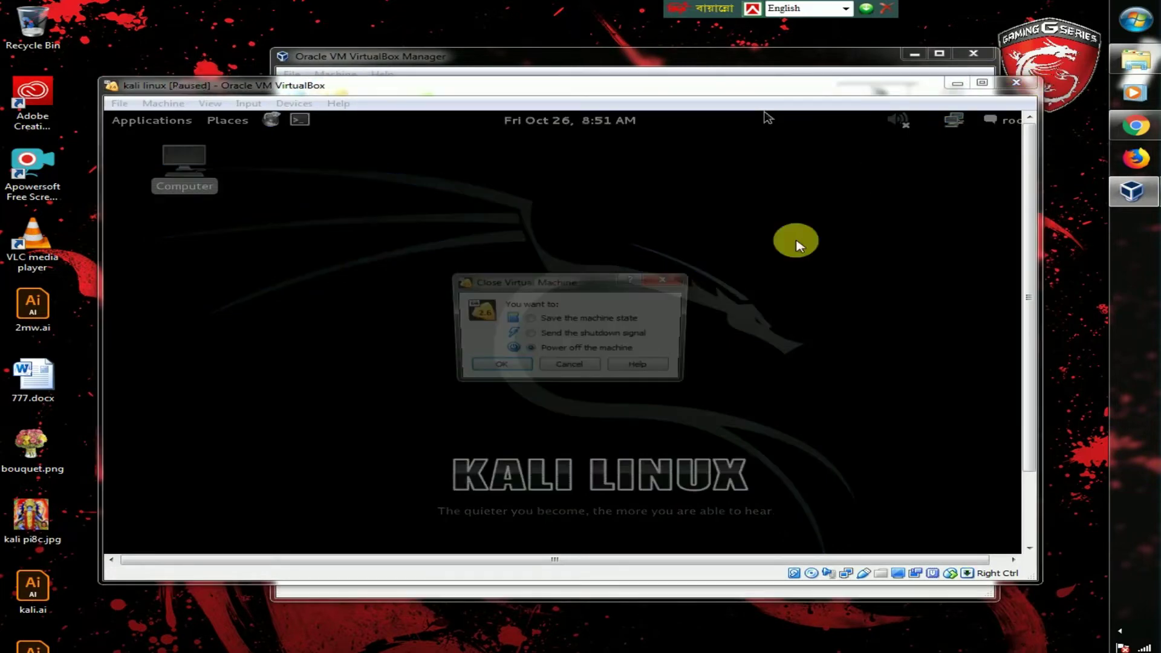
left_click(496, 368)
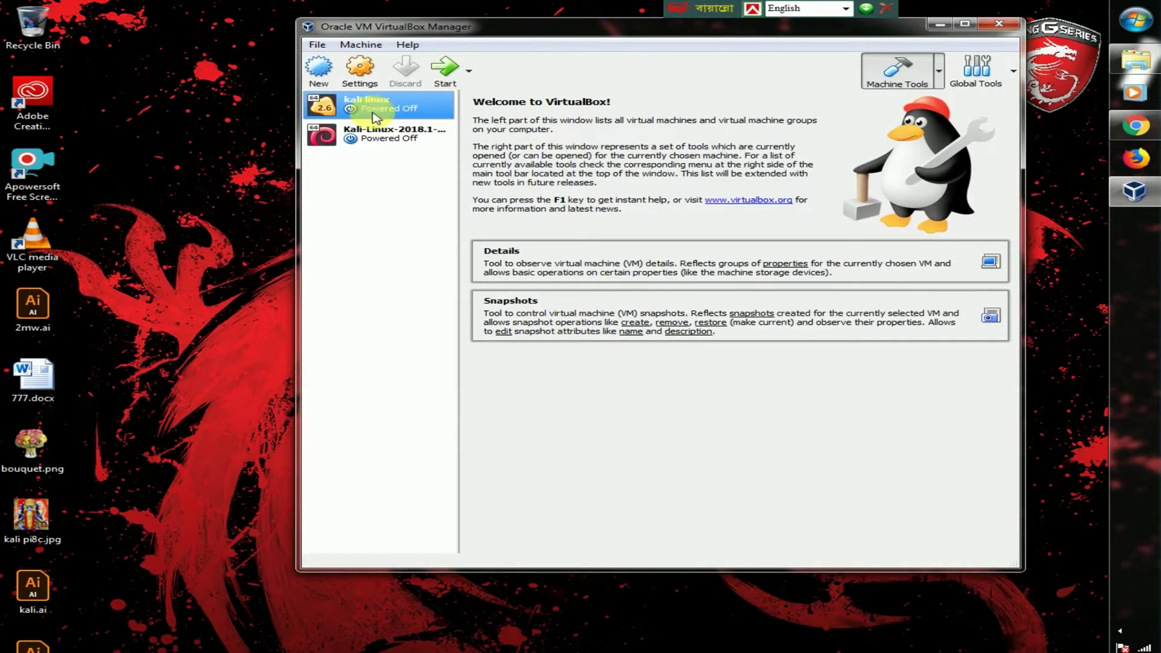
Begin a new virtual machine named "mac os" with type Mac OS X, version Mac OS X (64-bit) and 2048 MB of memory.
left_click(318, 72)
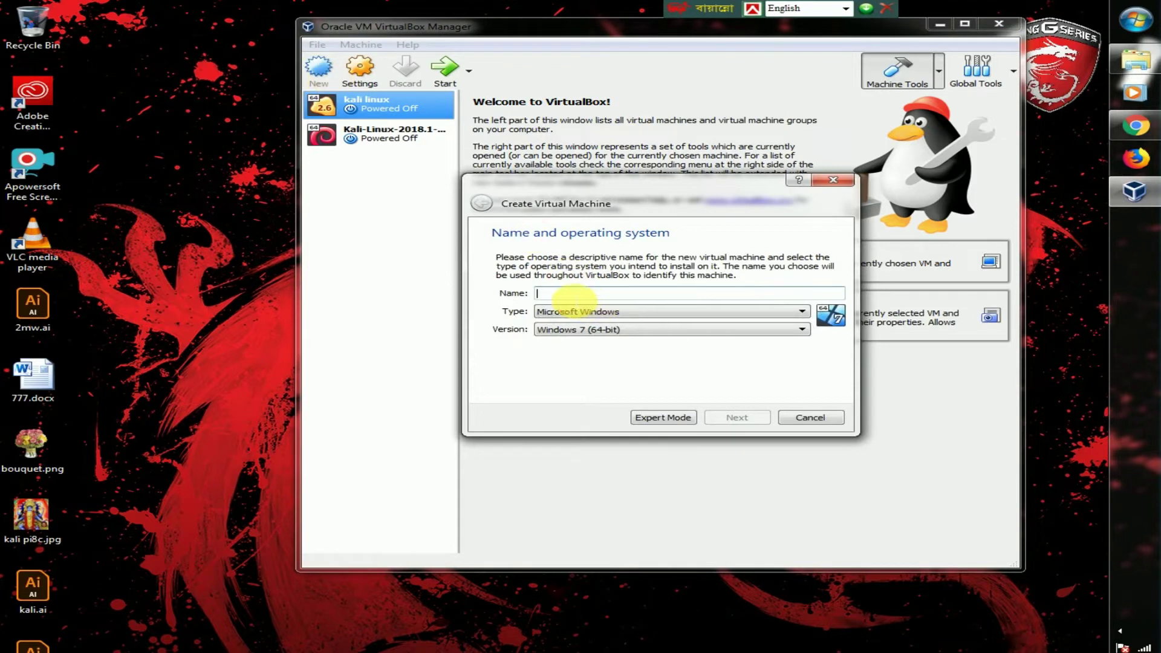
type("ma")
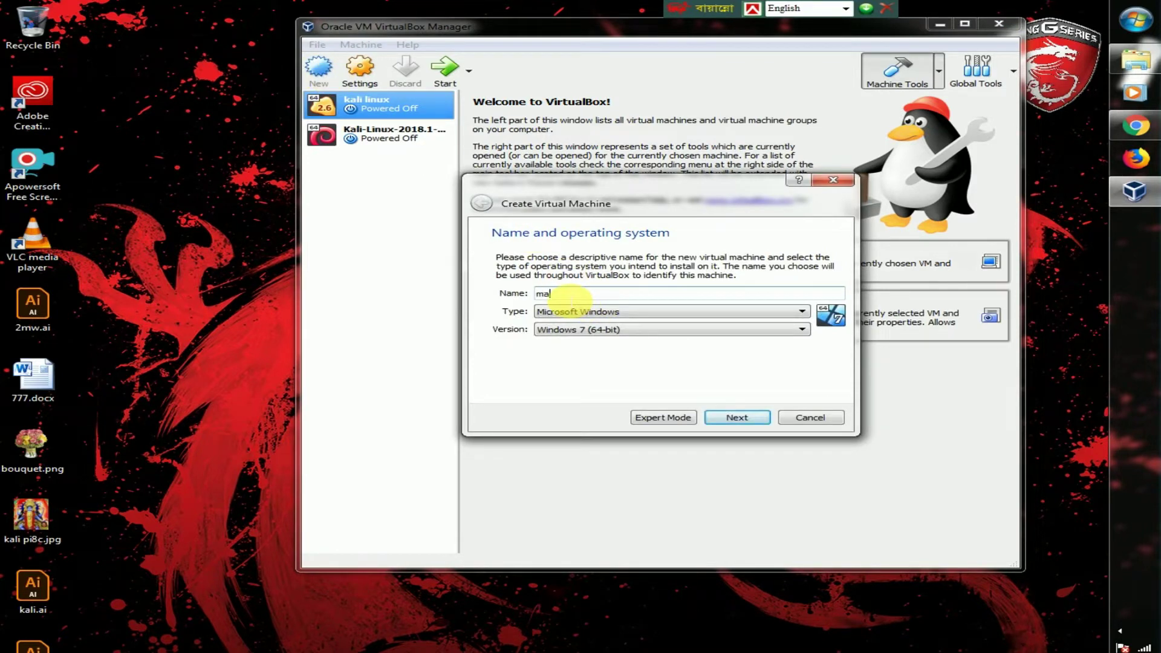
type("c os")
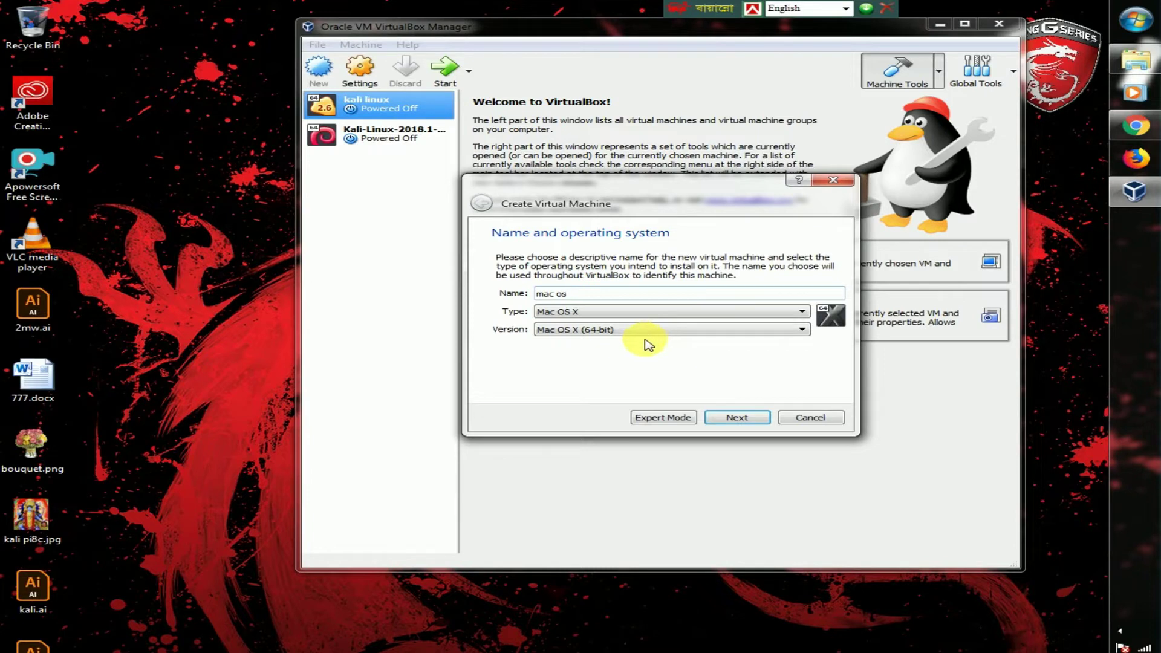
left_click(609, 329)
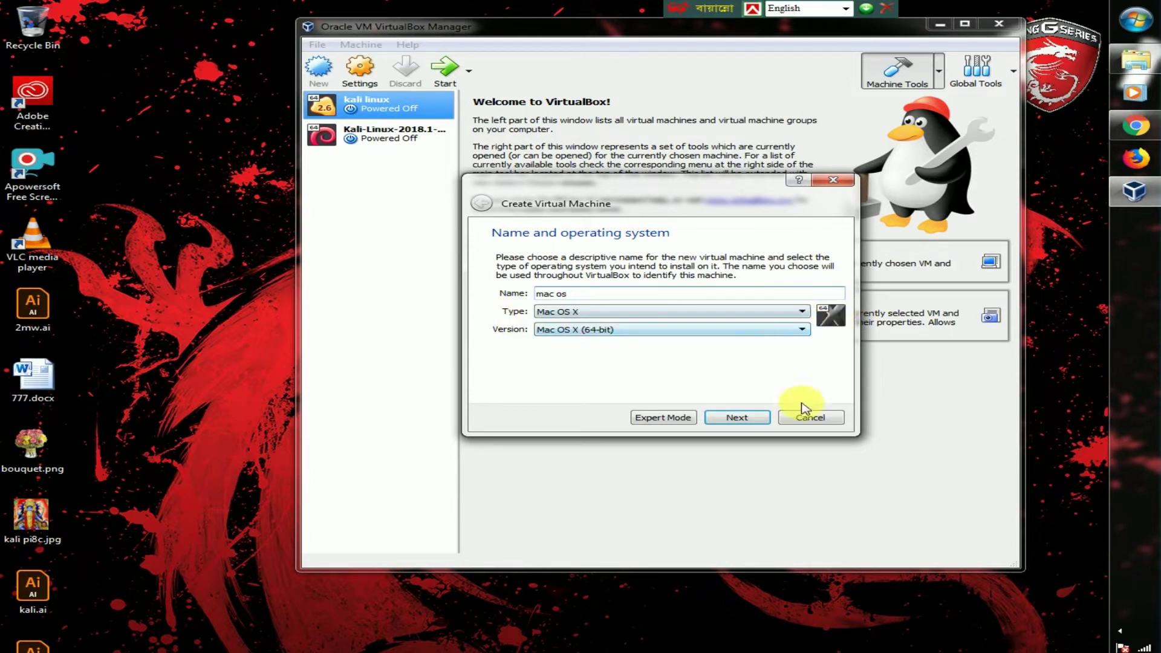
left_click(740, 417)
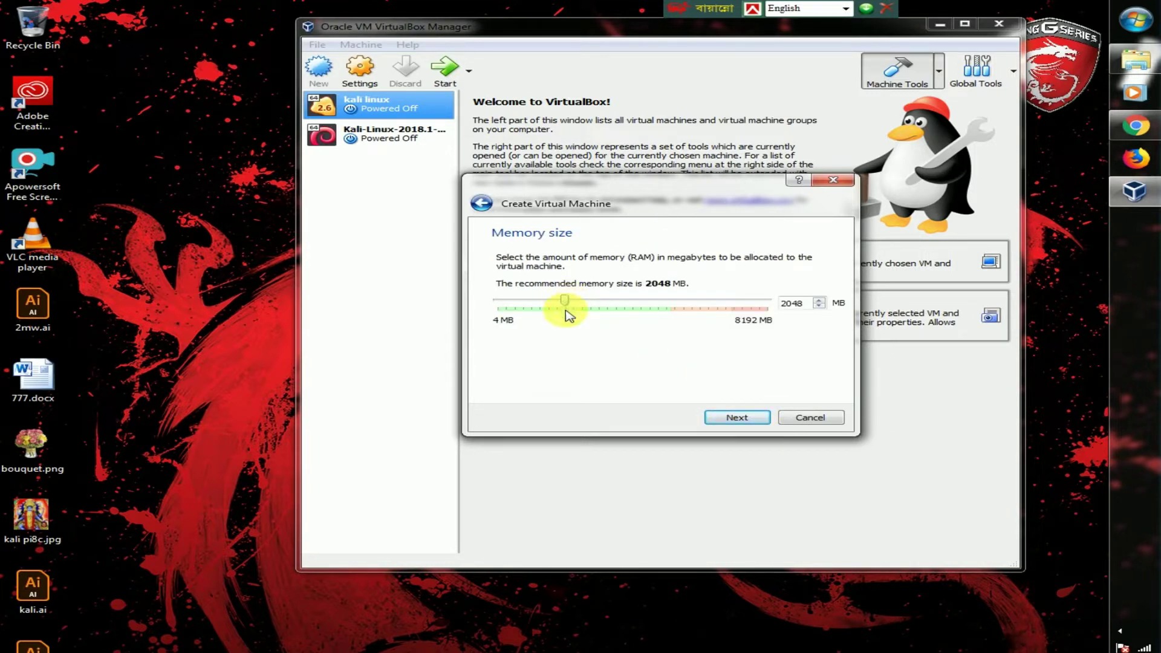
left_click(745, 419)
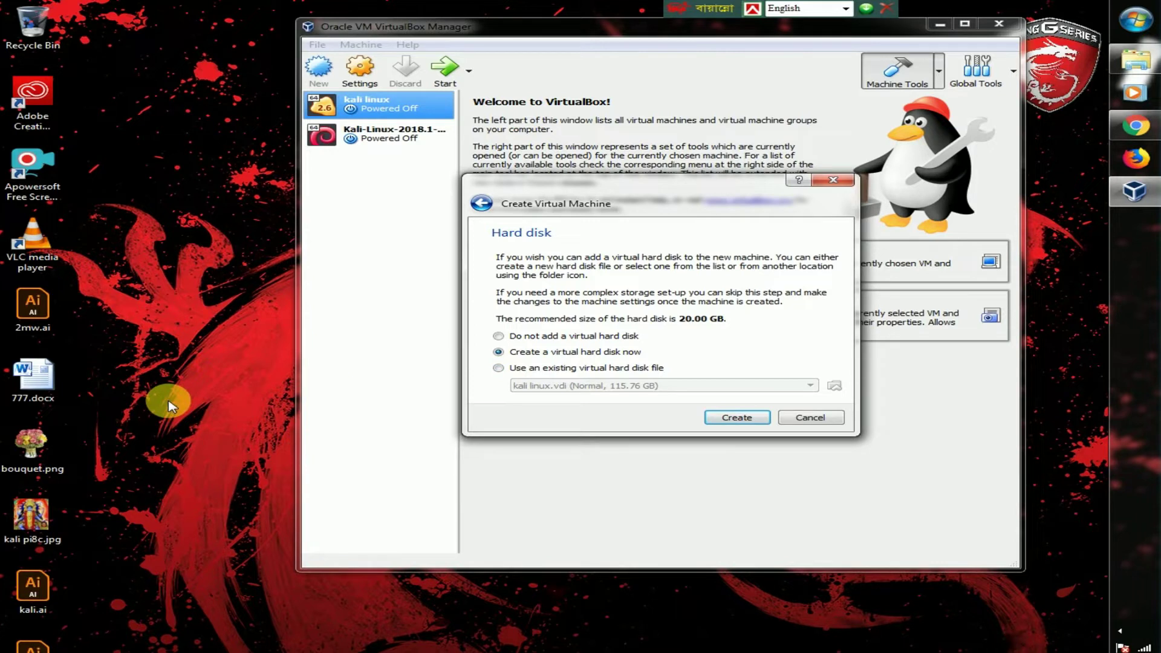
Use the existing disk file "Mac OS X Yosemite Niresh Intel And AMD.vmdk" from E: > vertuval pc > vertual box and create the machine.
left_click(499, 369)
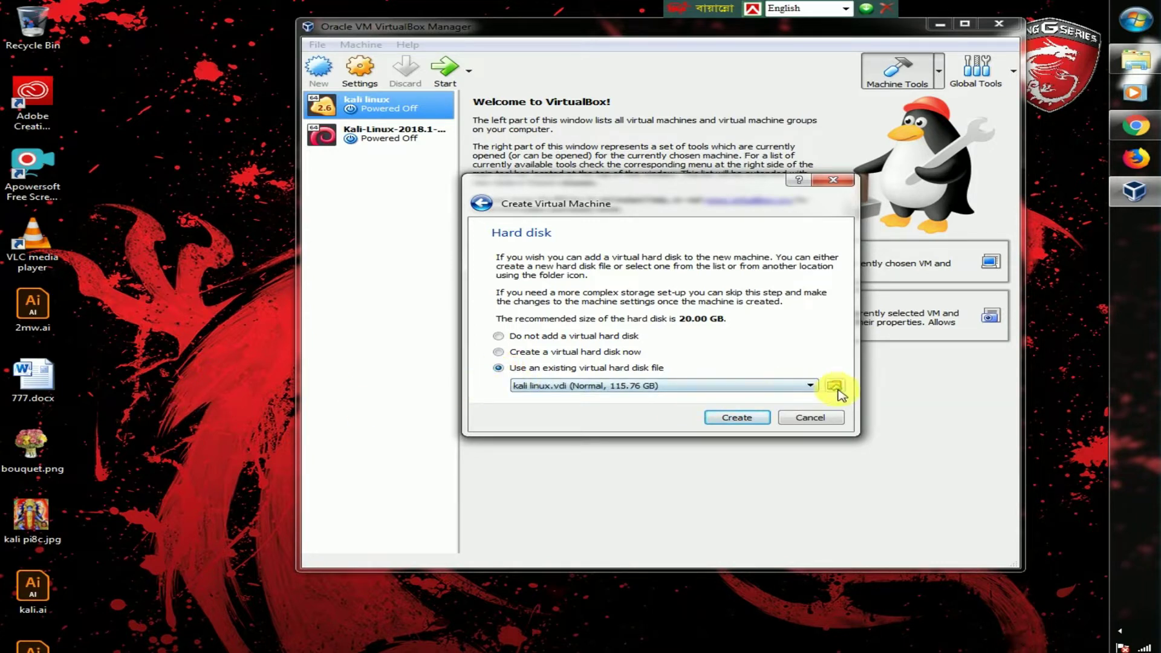
left_click(834, 385)
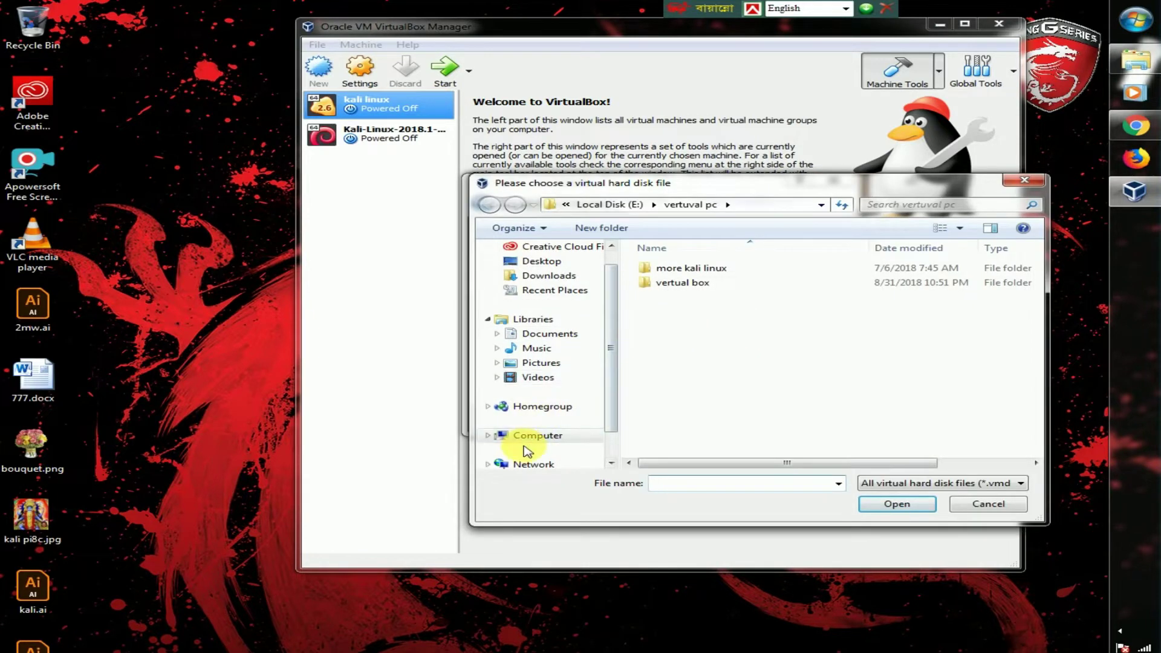
left_click(501, 435)
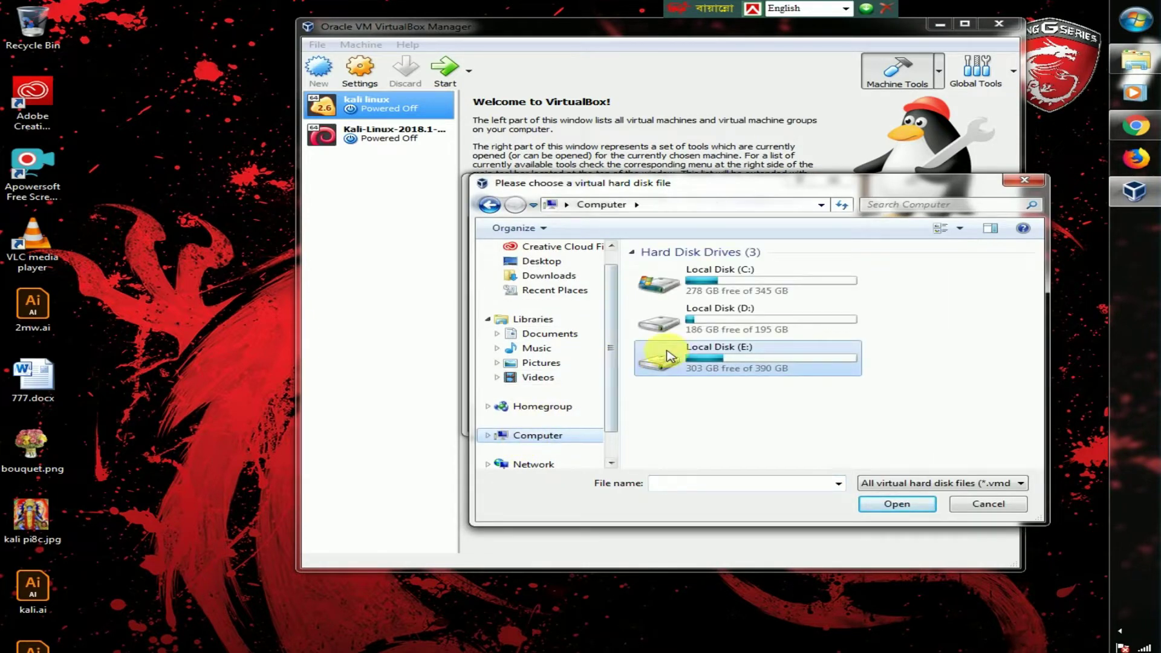
double_click(698, 350)
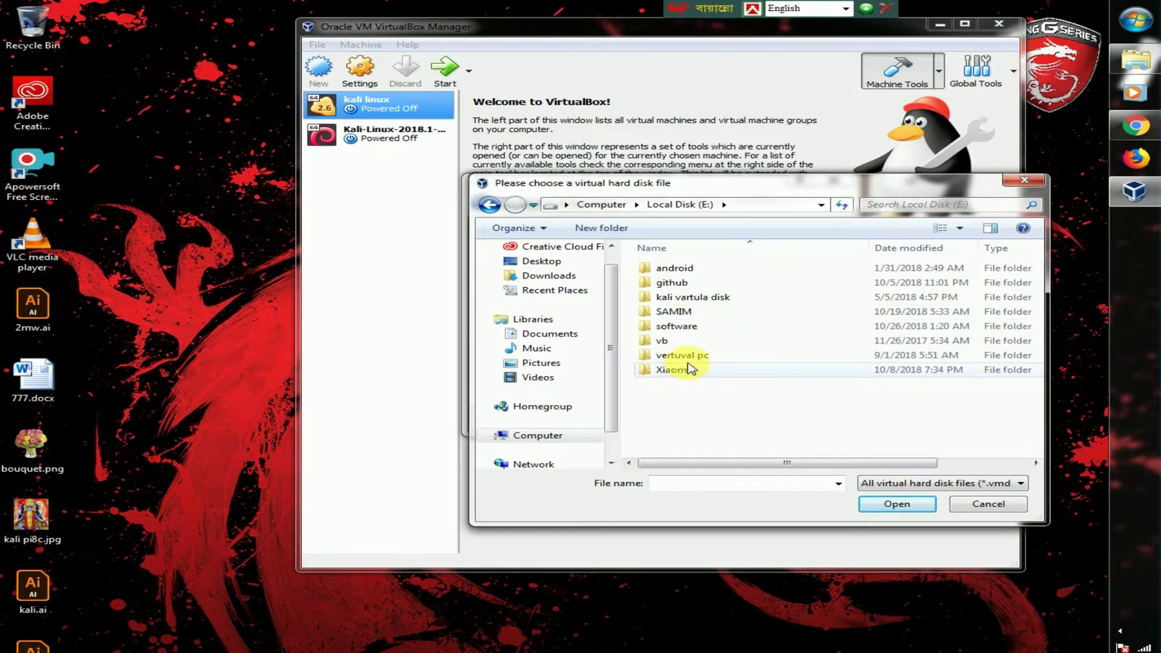
double_click(683, 298)
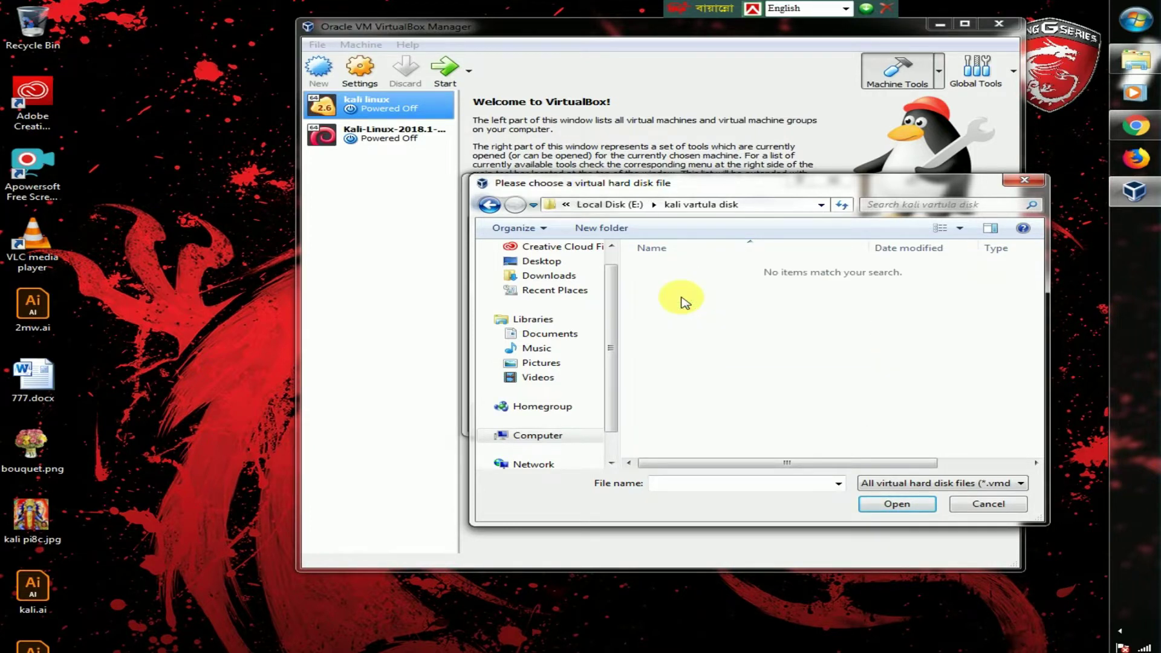
left_click(490, 205)
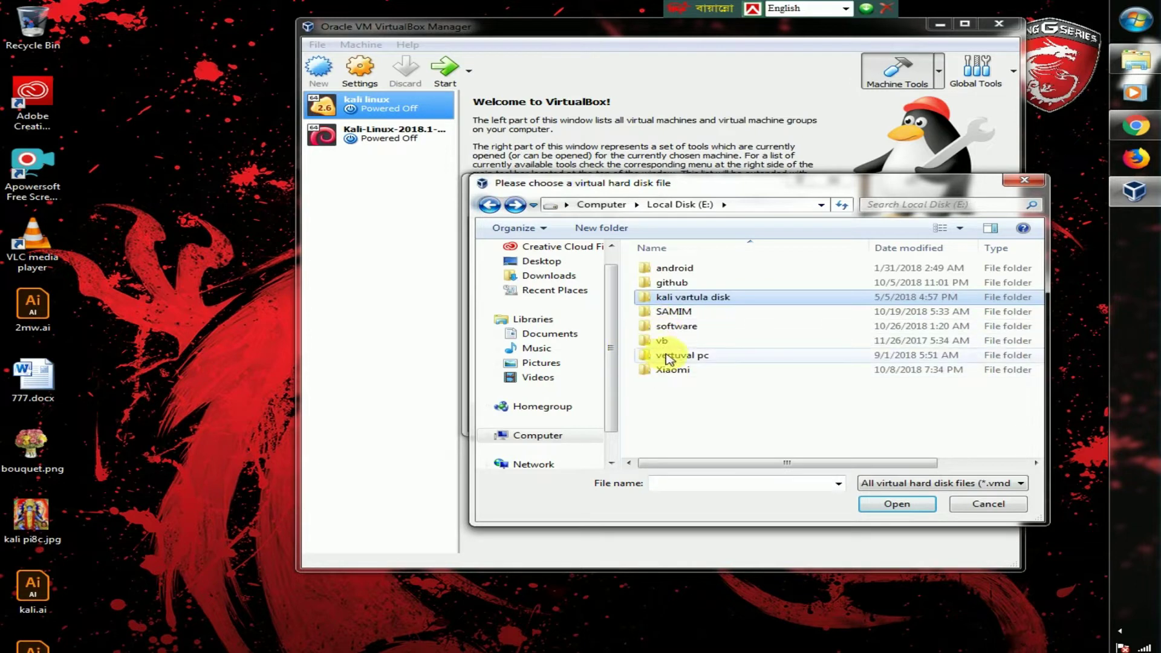
double_click(669, 358)
double_click(672, 286)
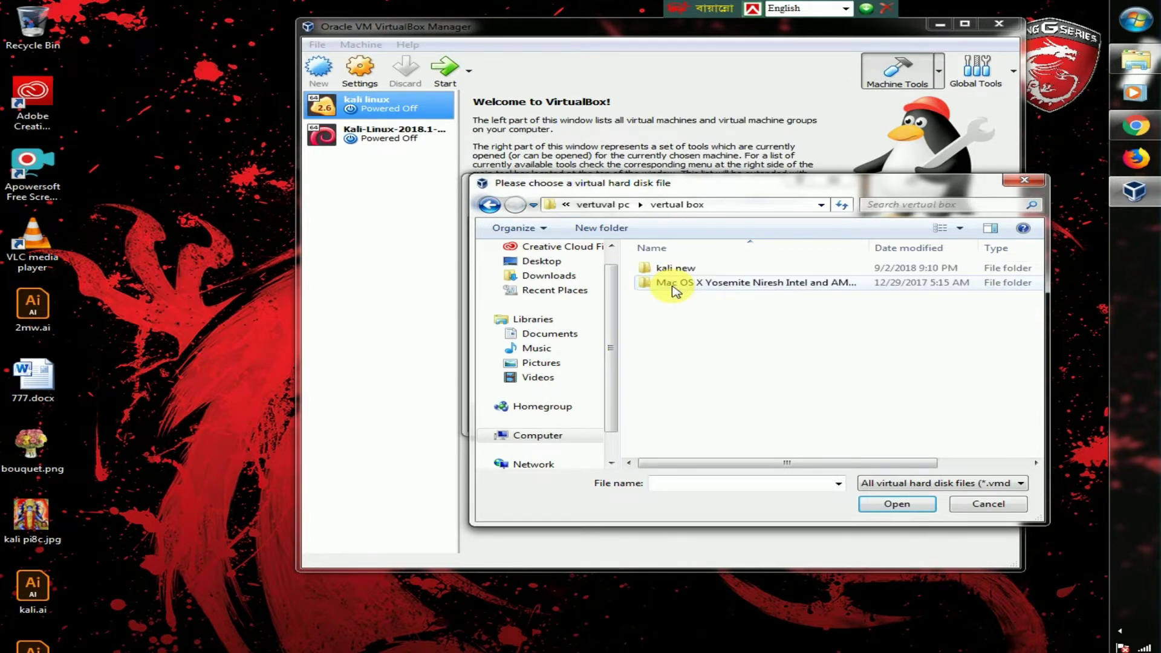
double_click(672, 285)
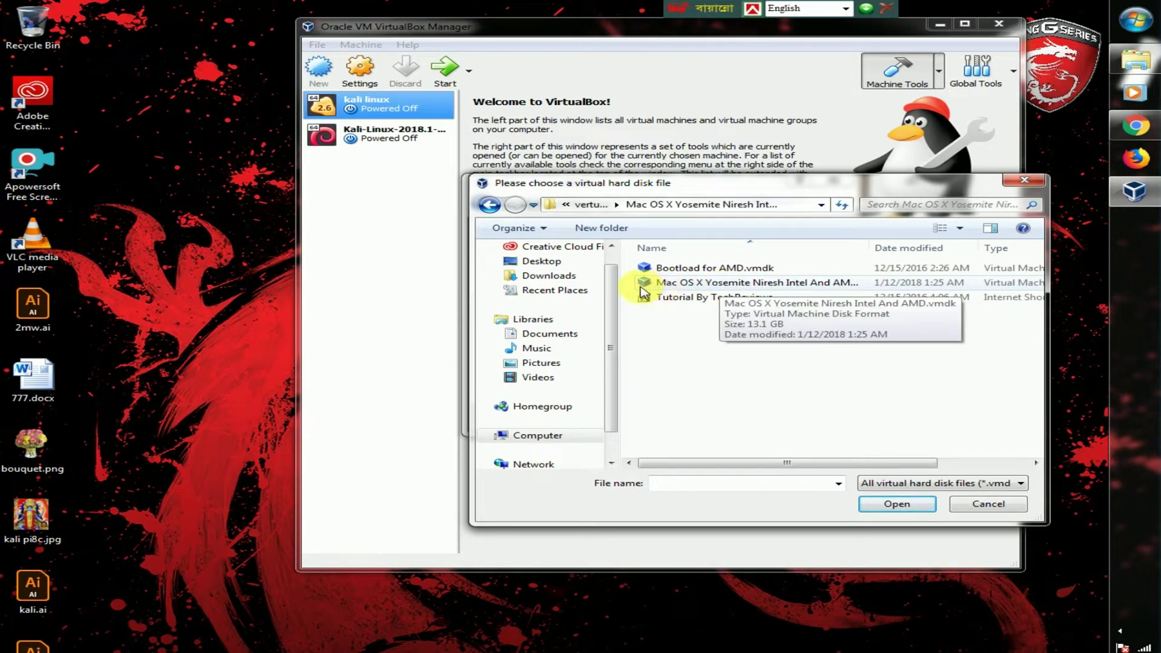
left_click(691, 285)
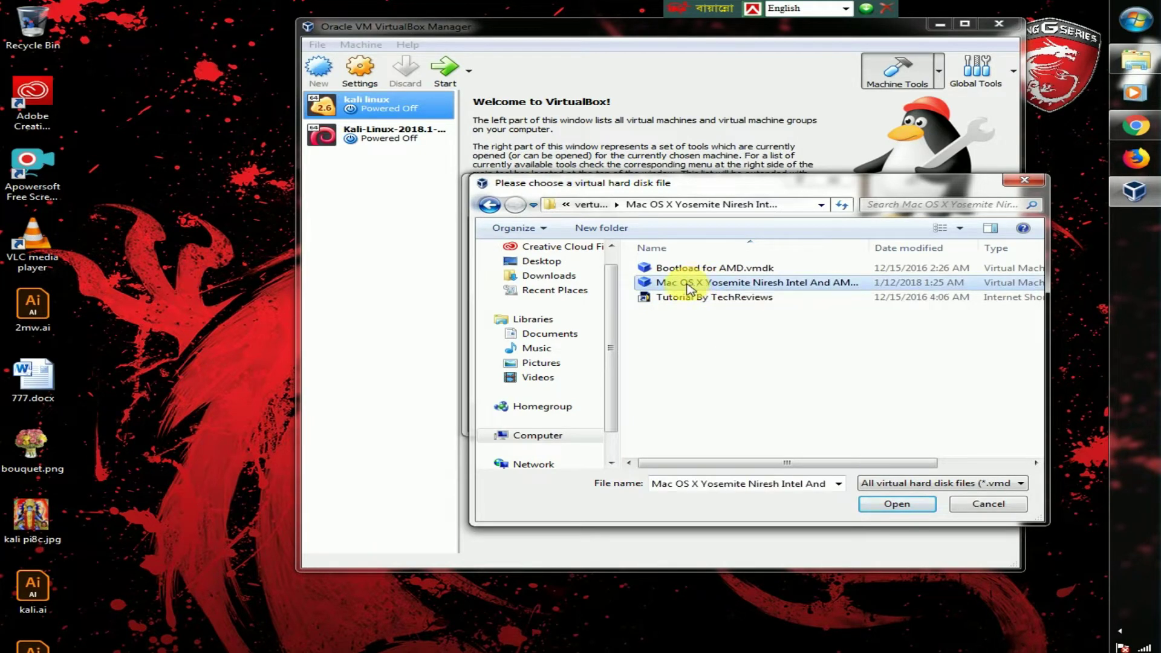
left_click(899, 503)
left_click(741, 417)
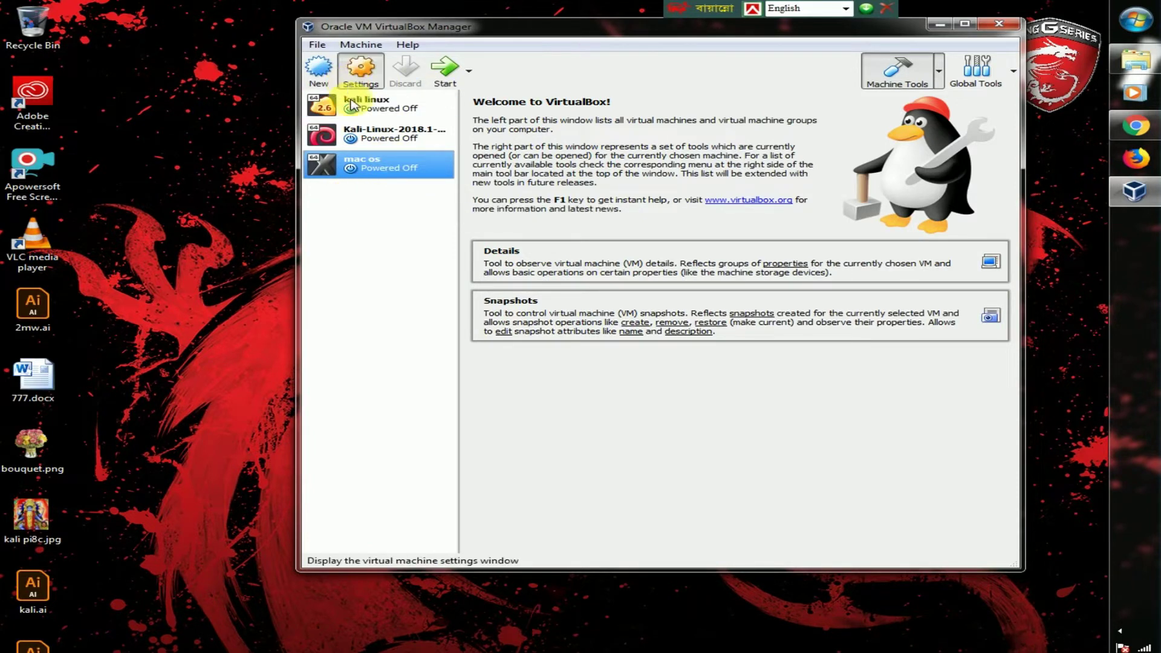
Review the storage, display, audio, network, serial port and USB settings of the "mac os" machine.
left_click(358, 72)
left_click(427, 276)
left_click(425, 232)
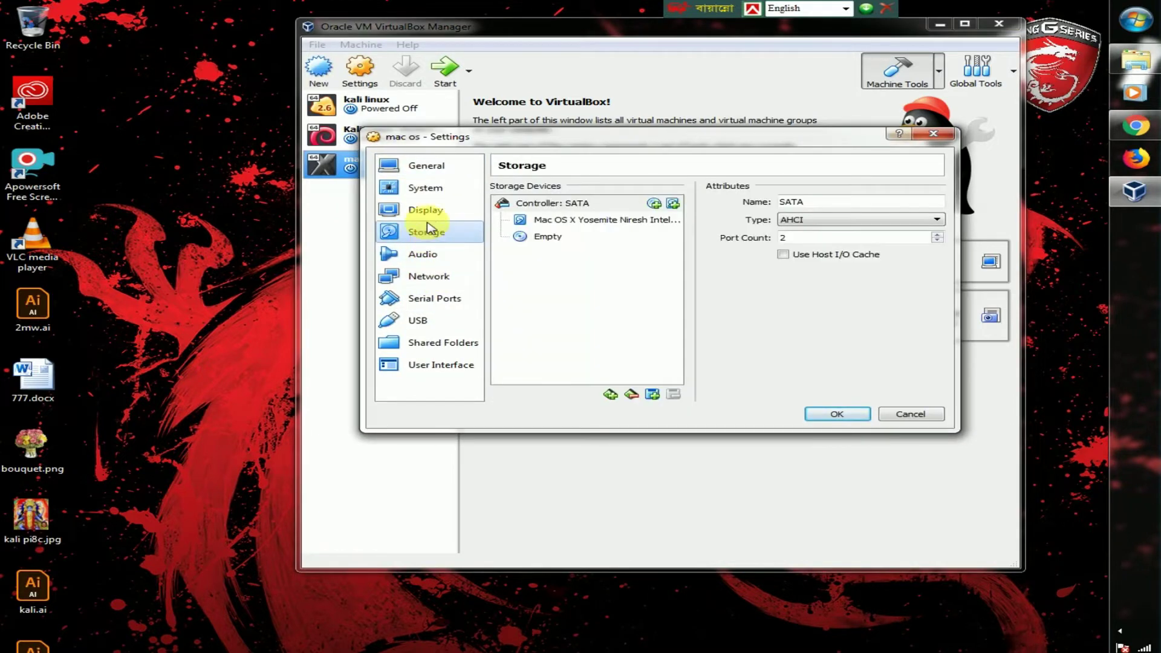
left_click(423, 210)
left_click(401, 256)
left_click(417, 299)
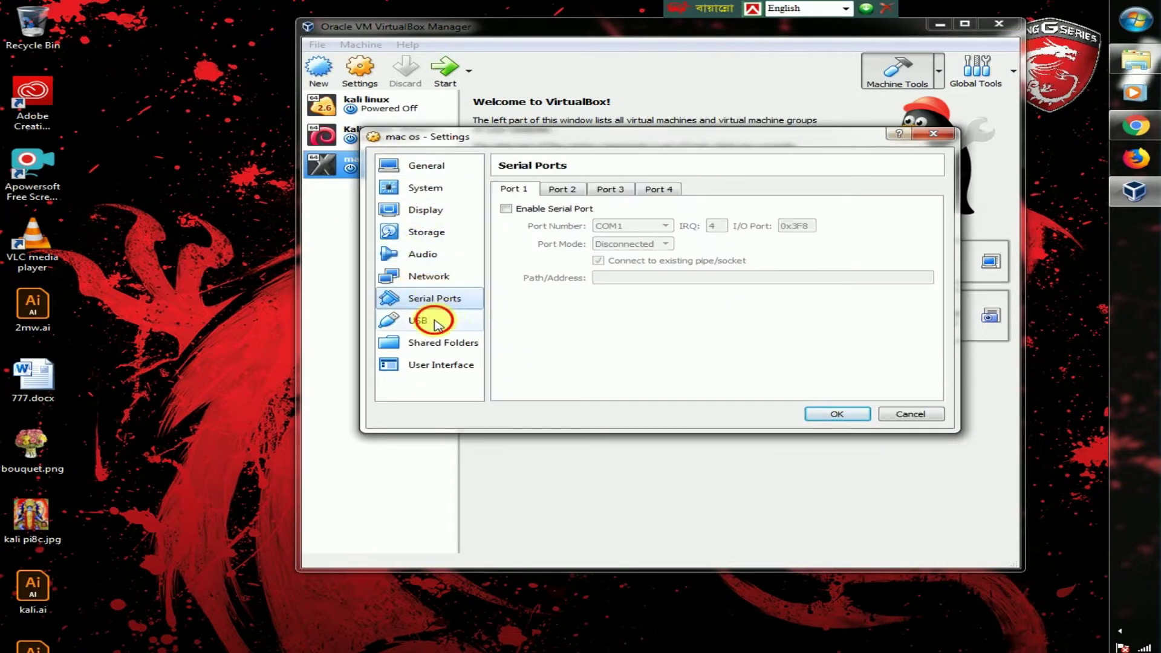
left_click(426, 320)
left_click(445, 298)
left_click(437, 276)
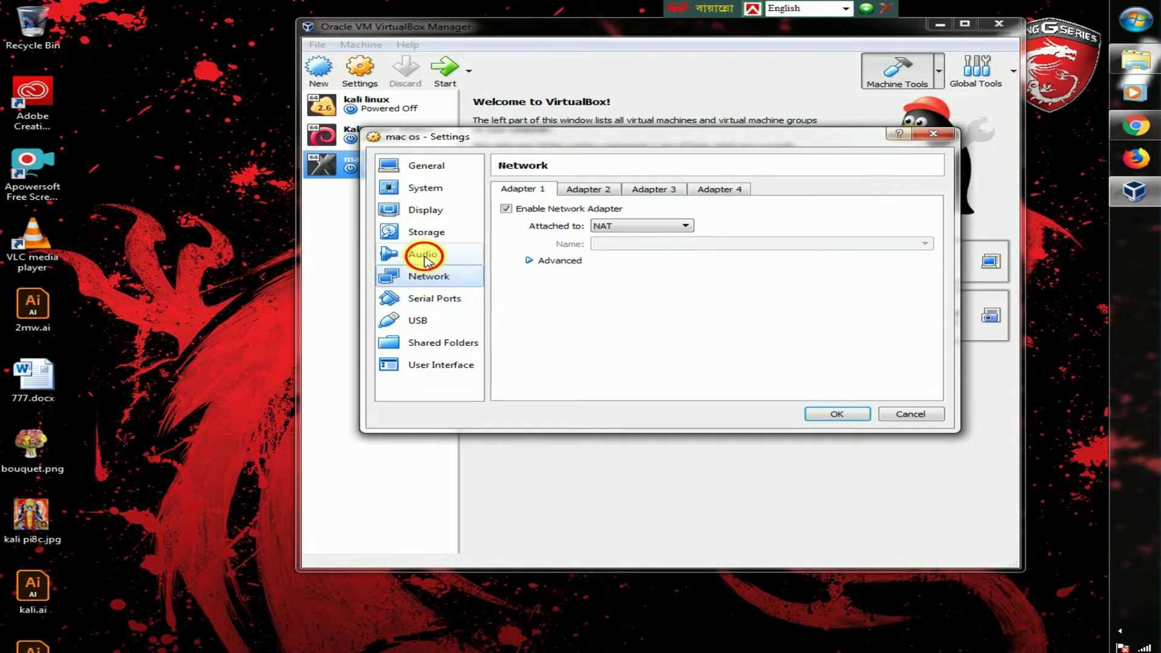
left_click(423, 255)
left_click(427, 237)
Raise the "mac os" machine's video memory towards the upper end of its range and save the settings.
left_click(423, 212)
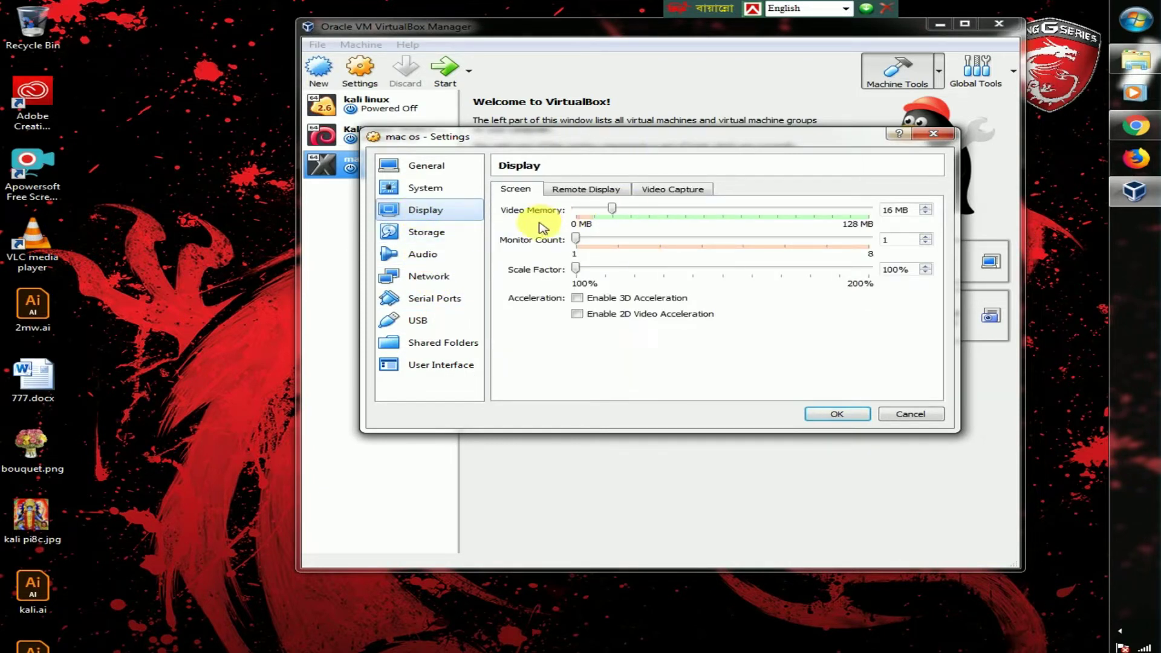
left_click_drag(611, 208, 602, 209)
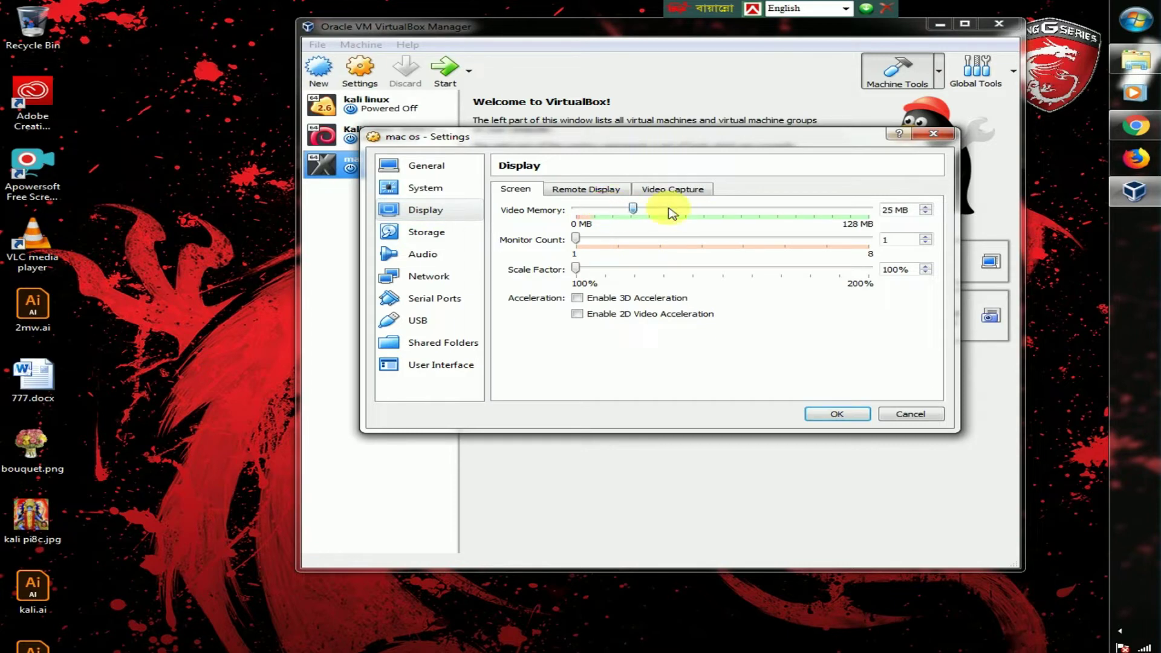
left_click(859, 212)
left_click(837, 413)
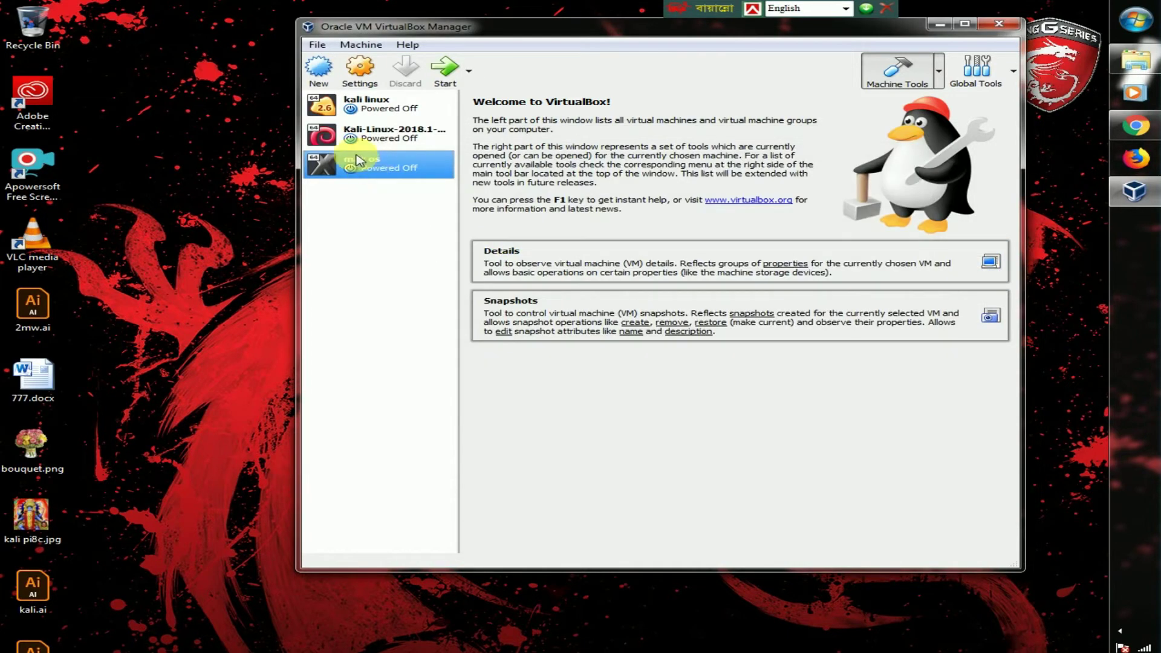
Start the "mac os" machine, dismiss both keyboard and mouse notices, and log in as Guest User.
left_click(445, 72)
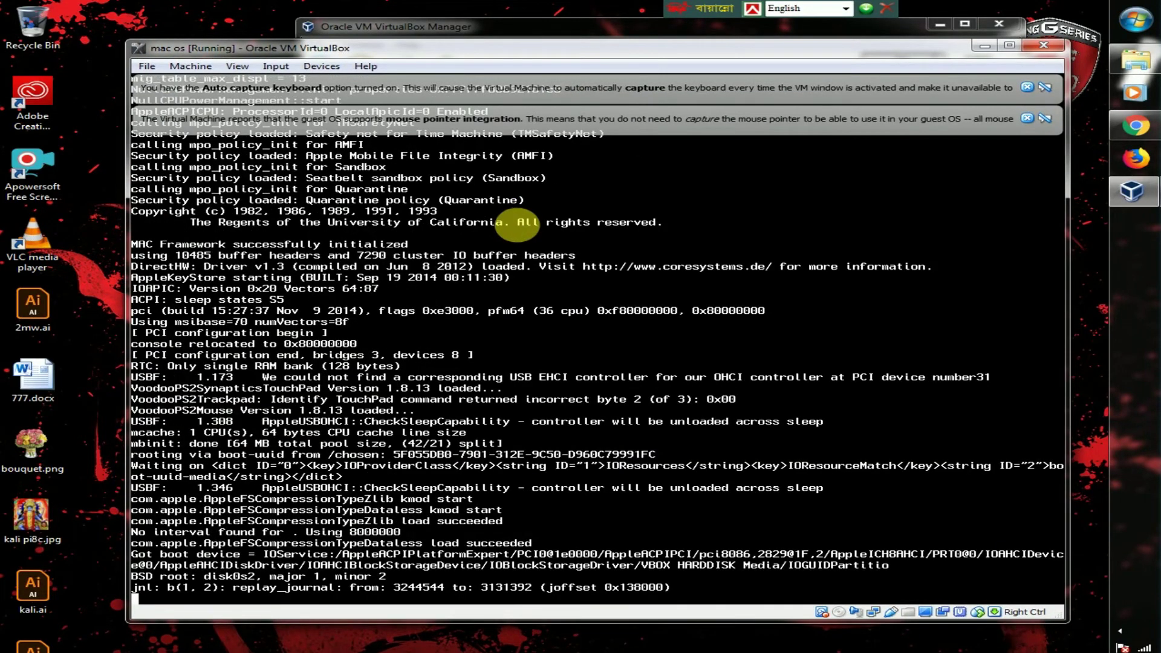
left_click(1027, 118)
left_click(1027, 87)
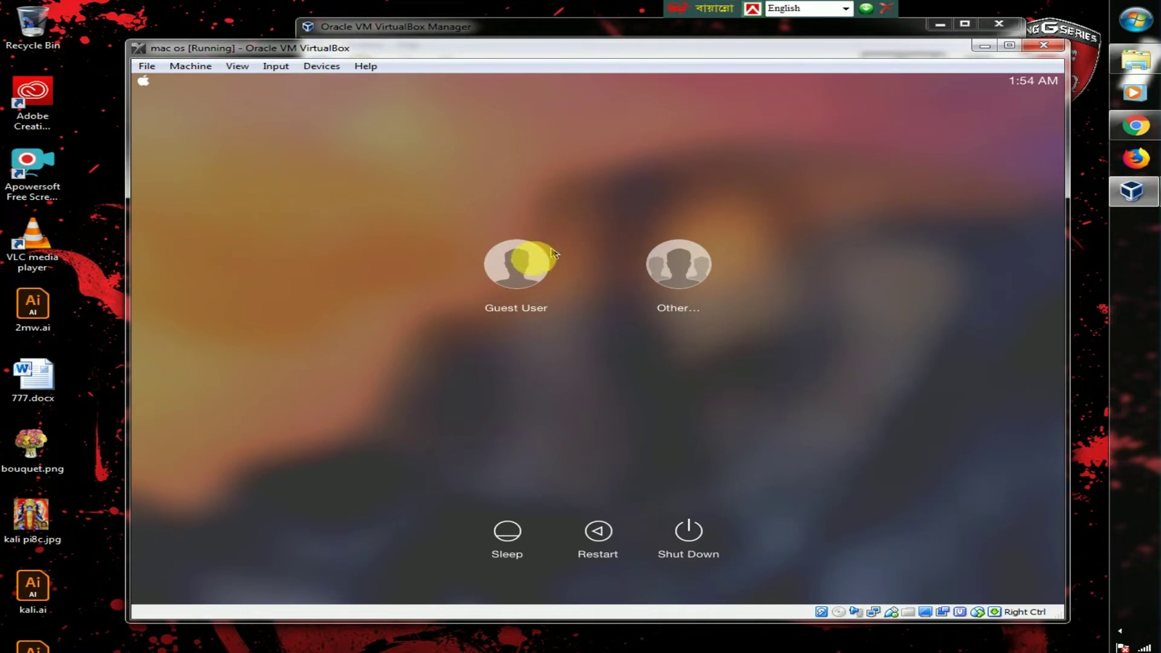
left_click(509, 285)
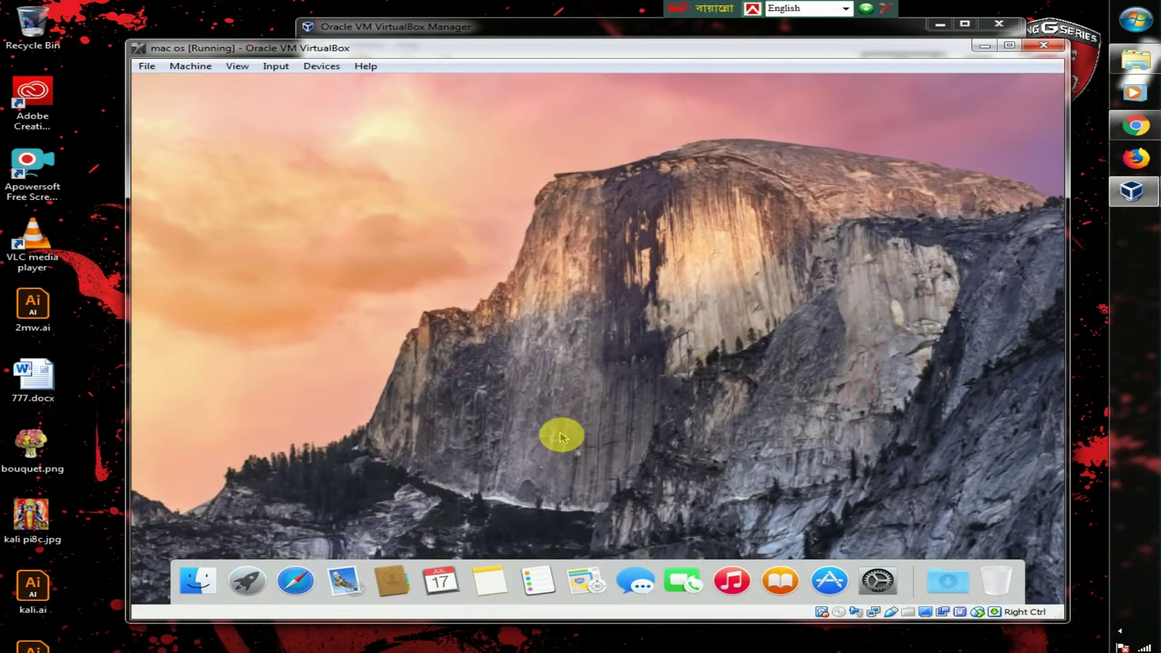
Maximize the "mac os" machine window and switch it to full-screen mode.
left_click(1007, 46)
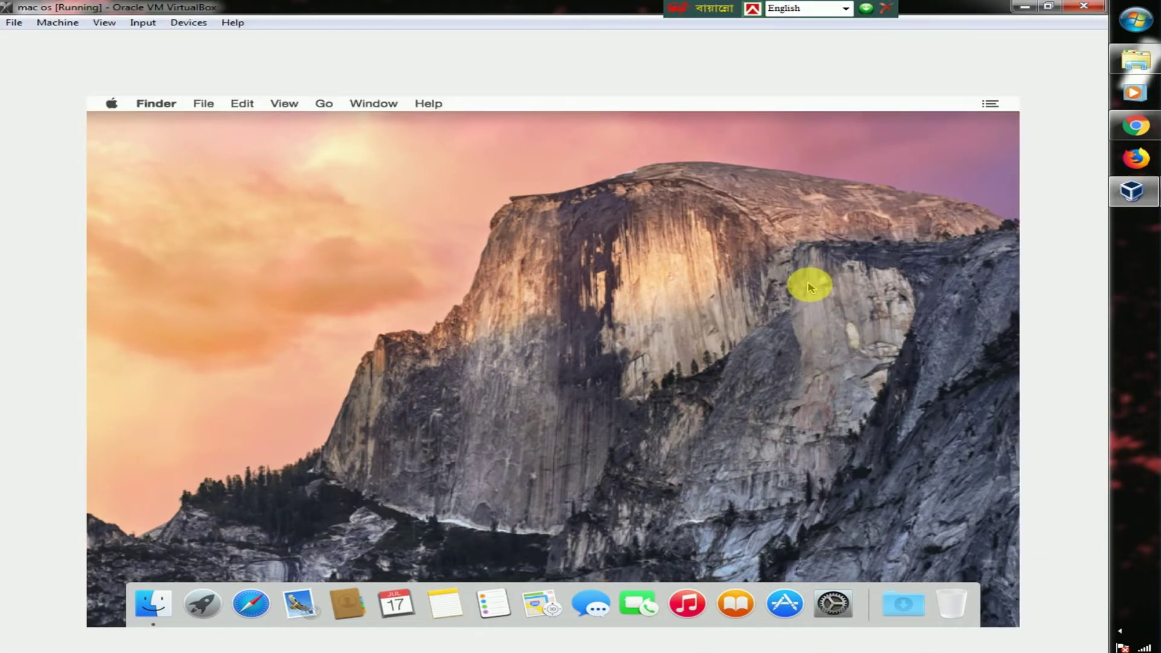
key("ctrl+f")
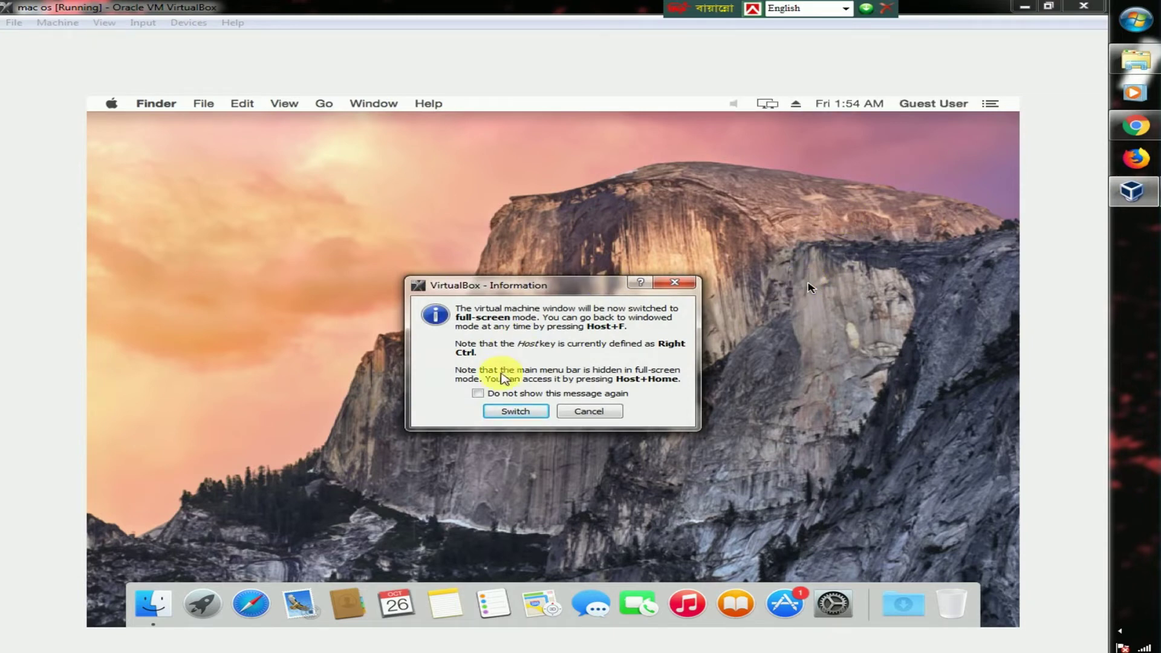
left_click(503, 412)
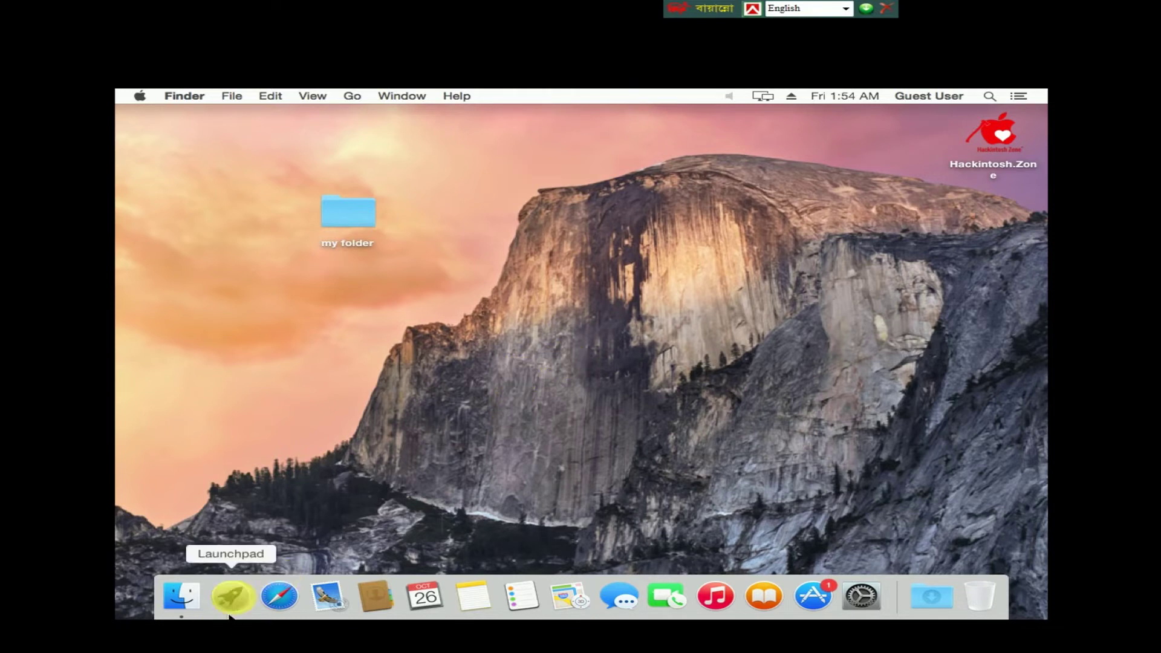
Examine the system overview in About This Mac, dismissing the Parental Controls alert, and close the overview window.
left_click(177, 97)
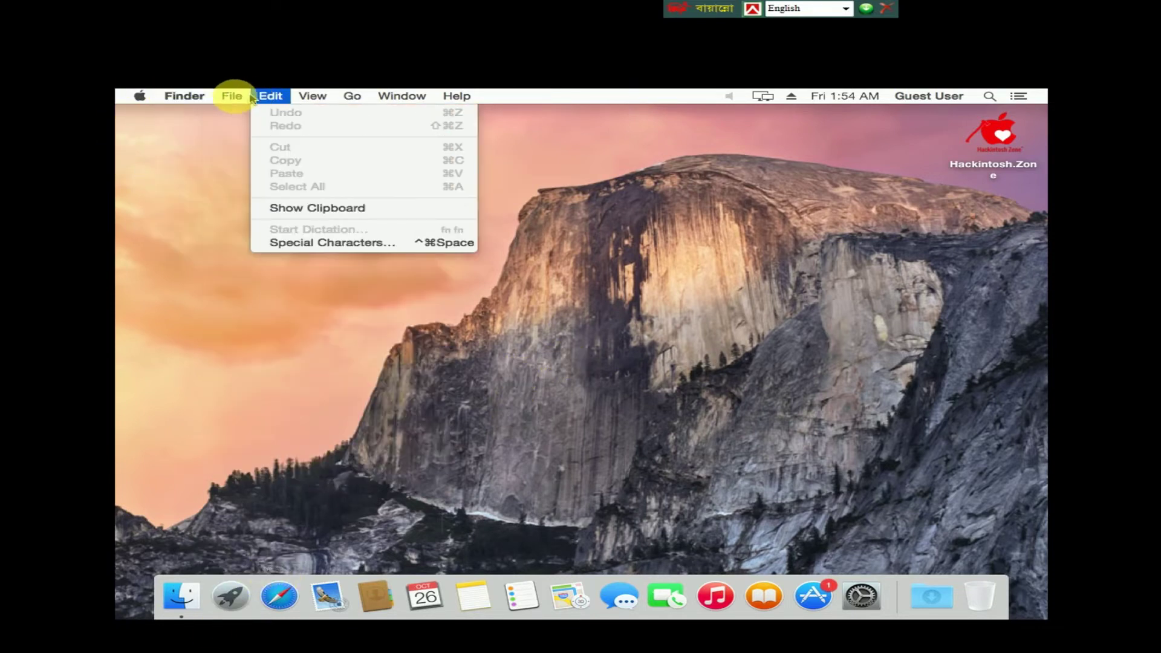
left_click(230, 95)
left_click(139, 96)
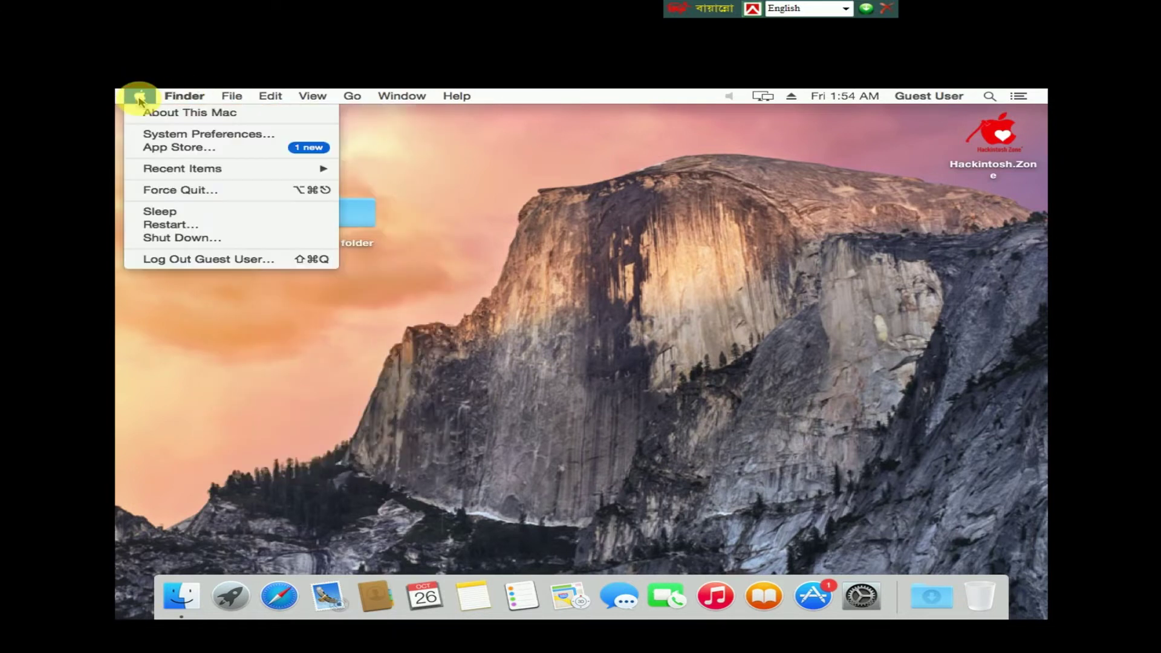
left_click(148, 115)
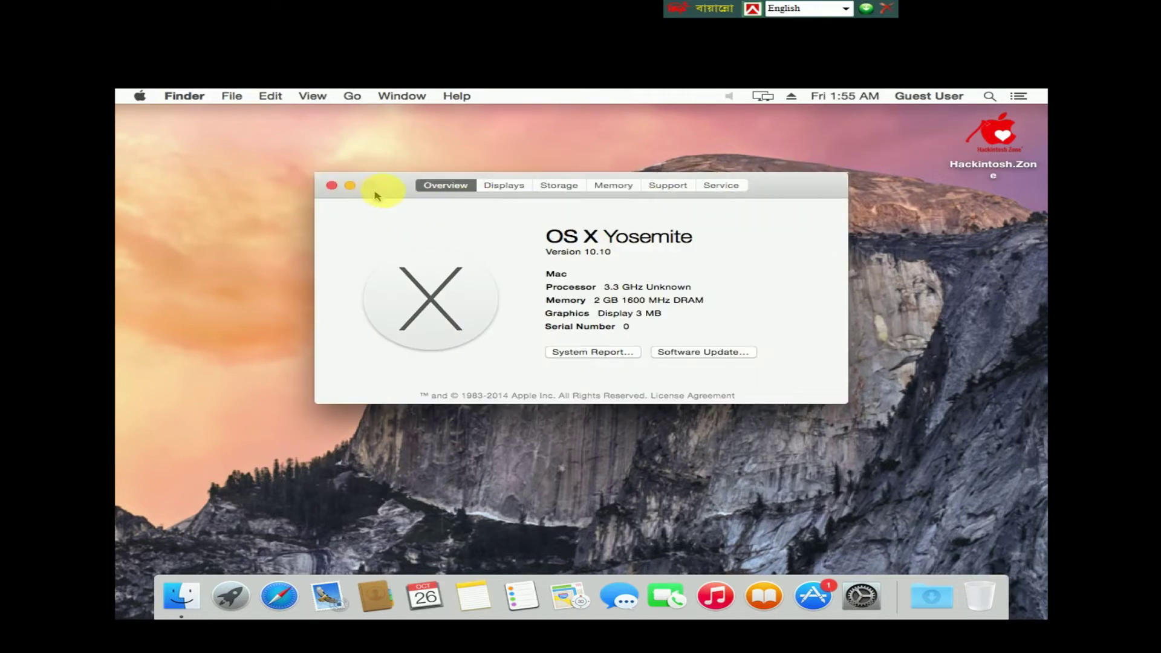
left_click_drag(371, 184, 357, 171)
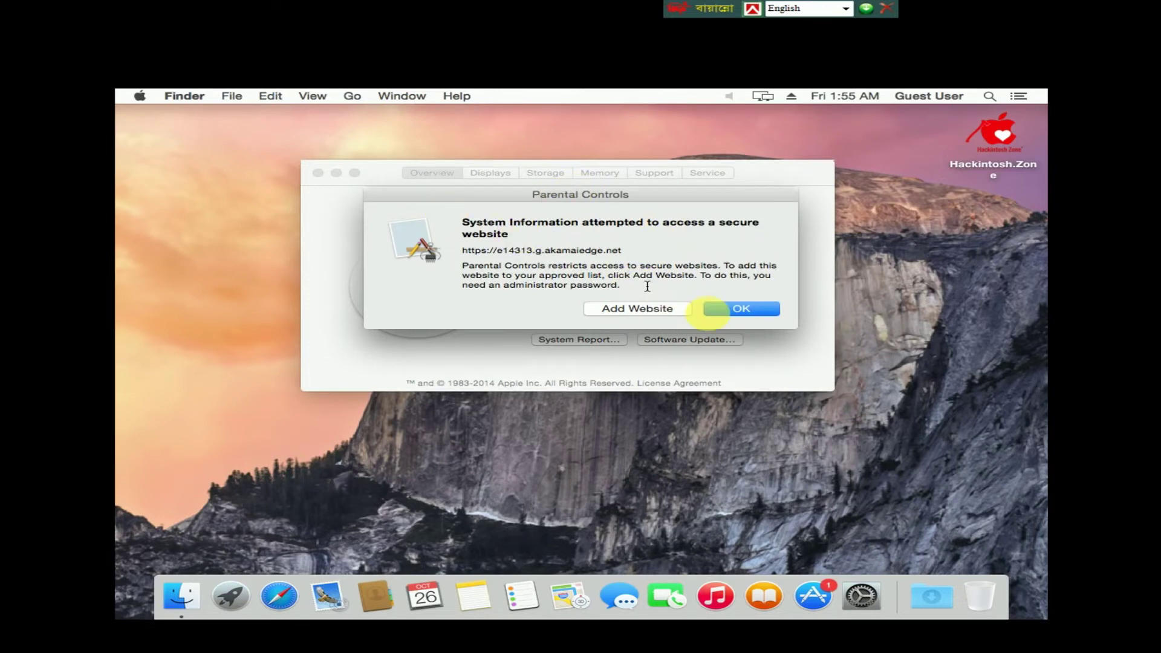
left_click(733, 309)
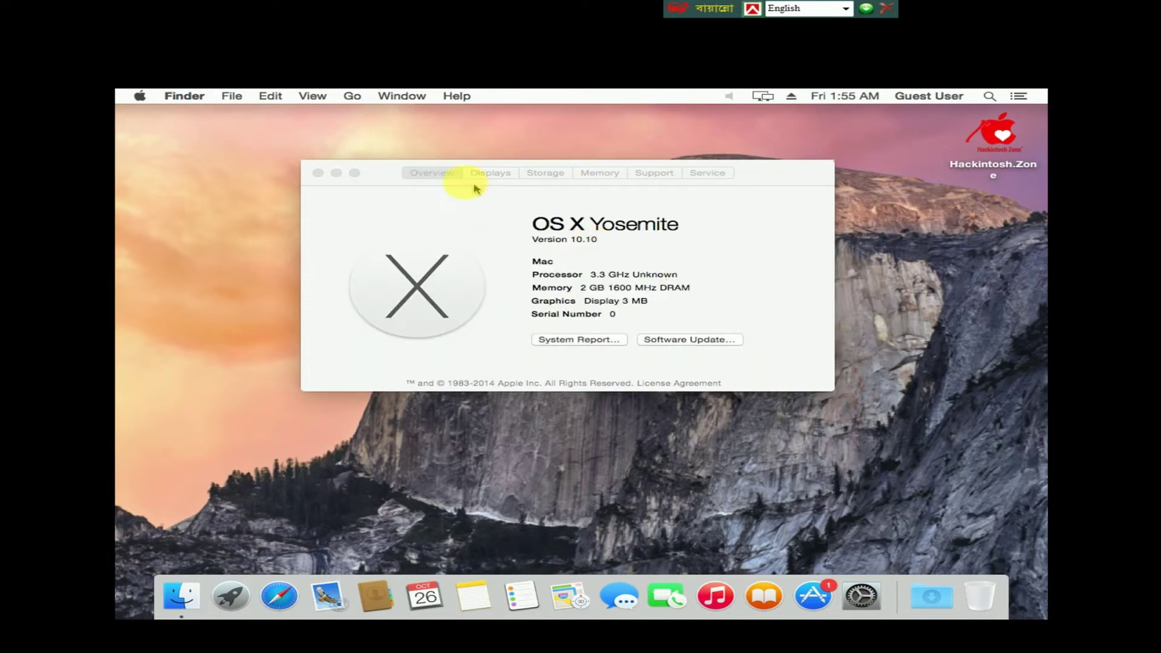
left_click(445, 228)
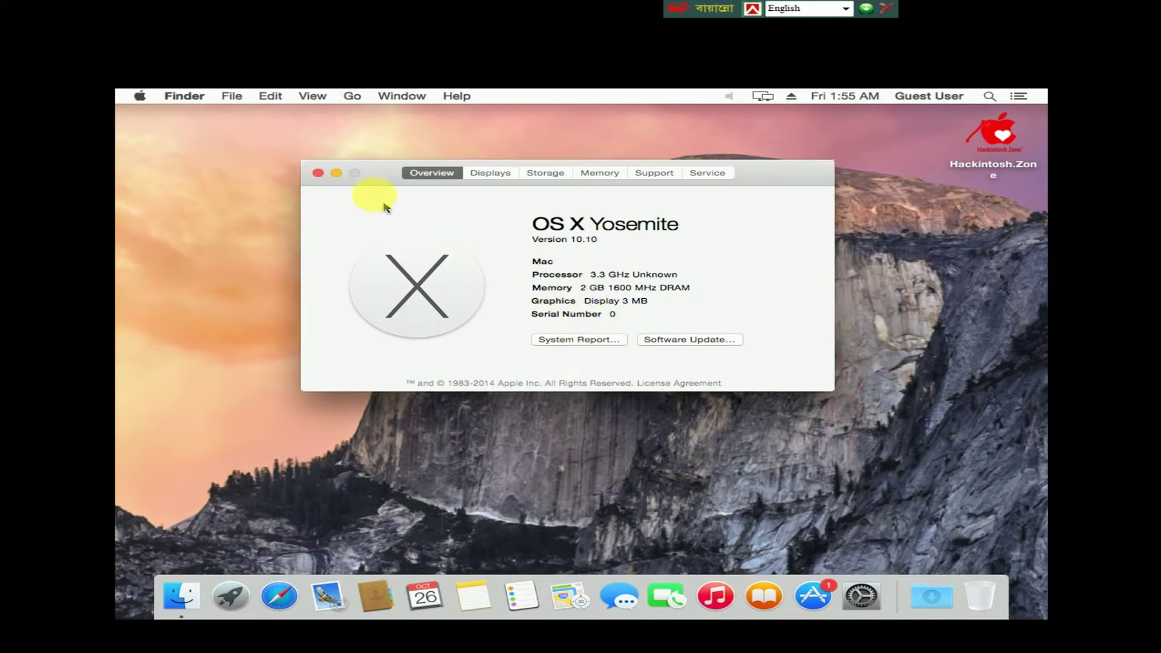
left_click_drag(385, 175, 612, 294)
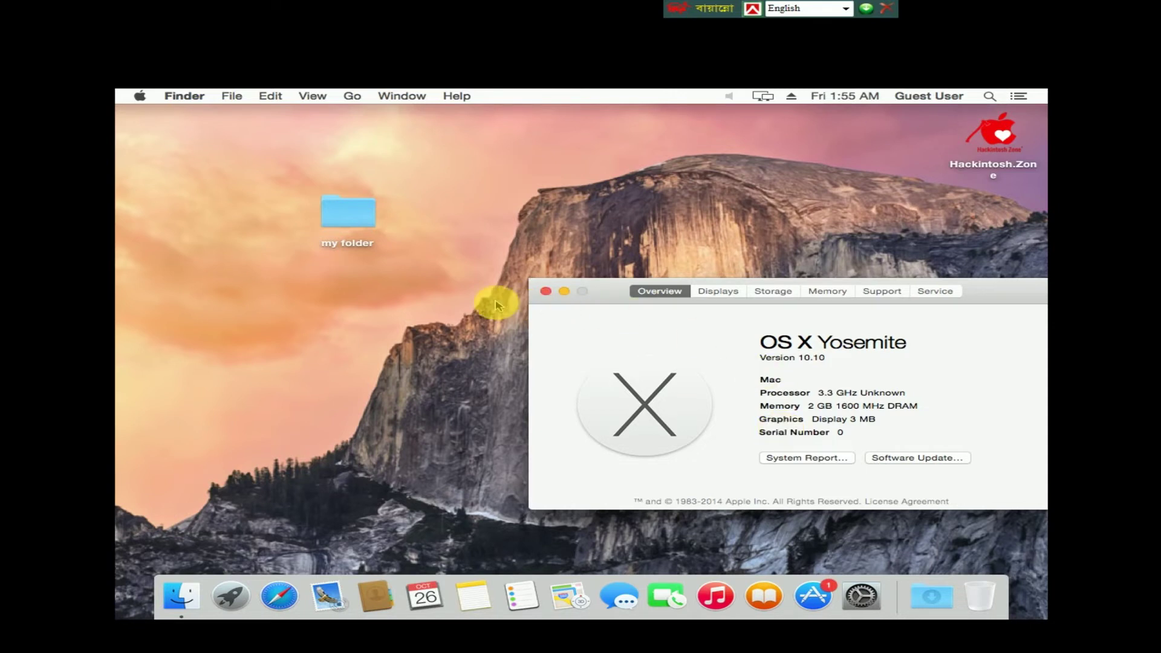
left_click(545, 292)
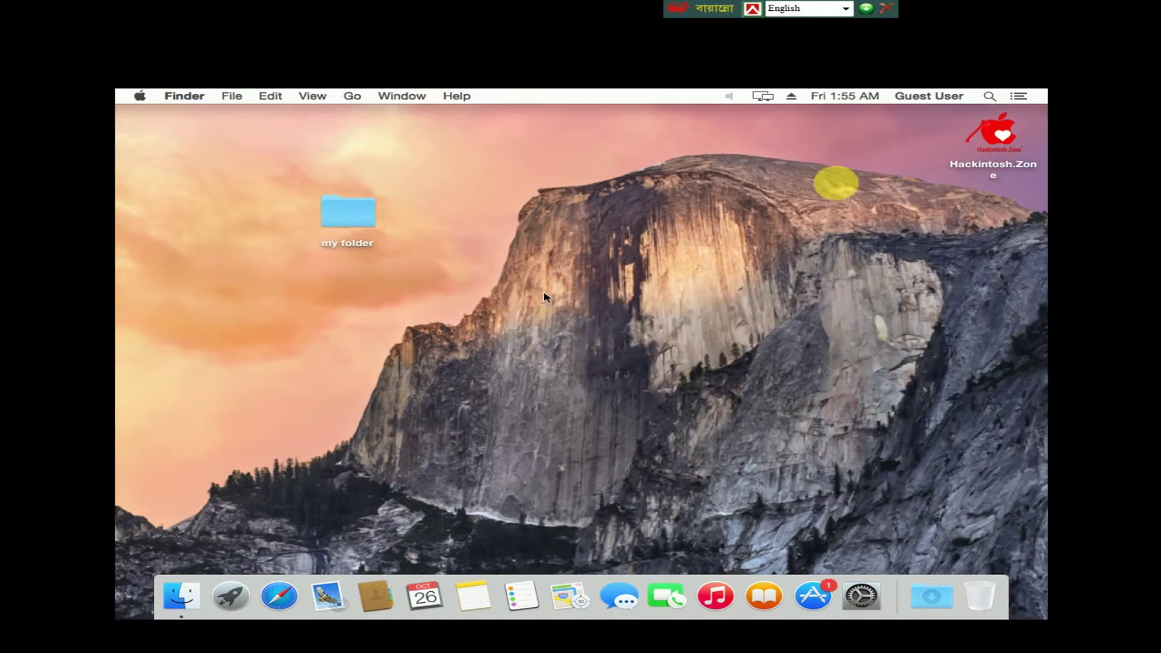
View the Today overview in Notification Center and the Finder's window commands, closing each again.
left_click(1019, 96)
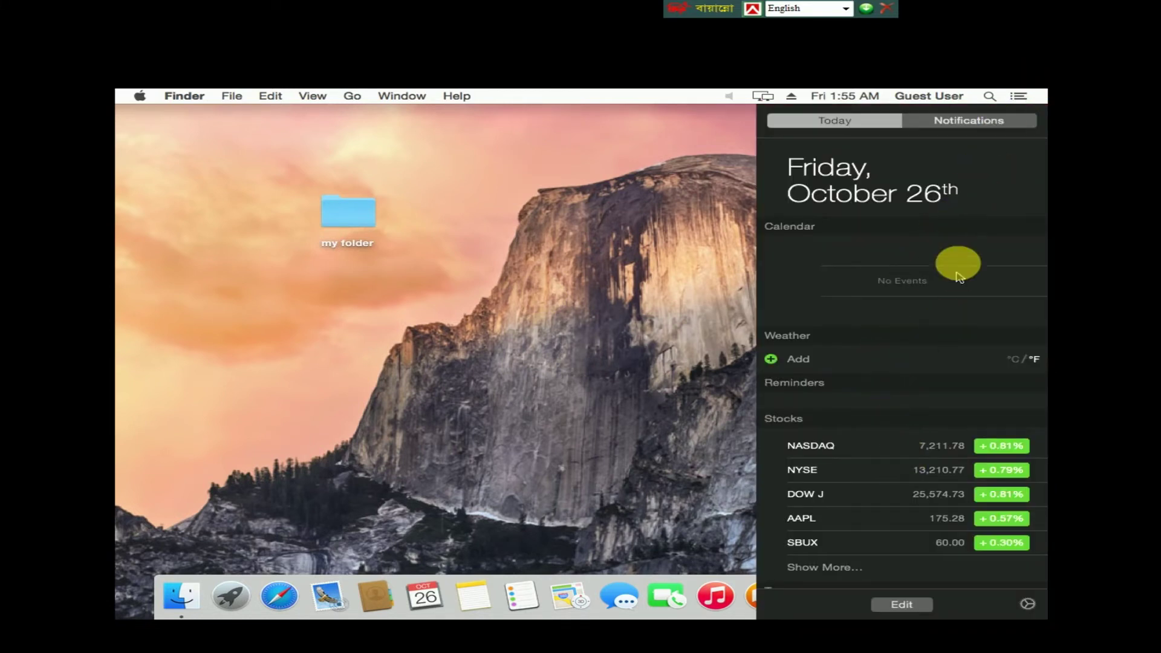
left_click(638, 372)
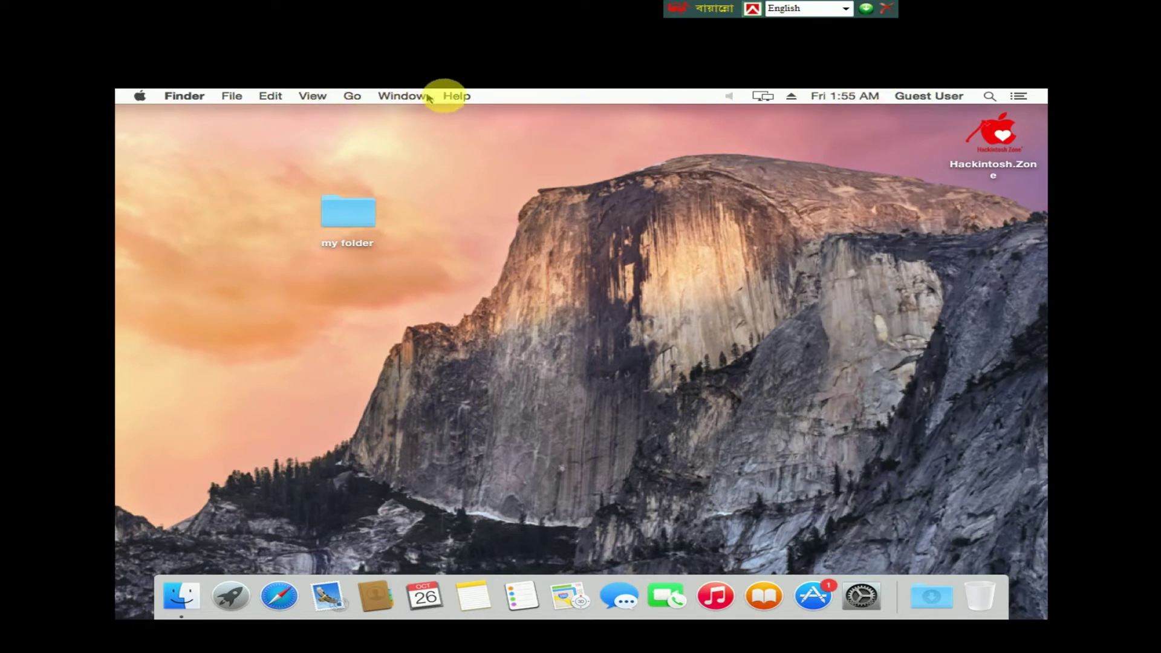
left_click(407, 98)
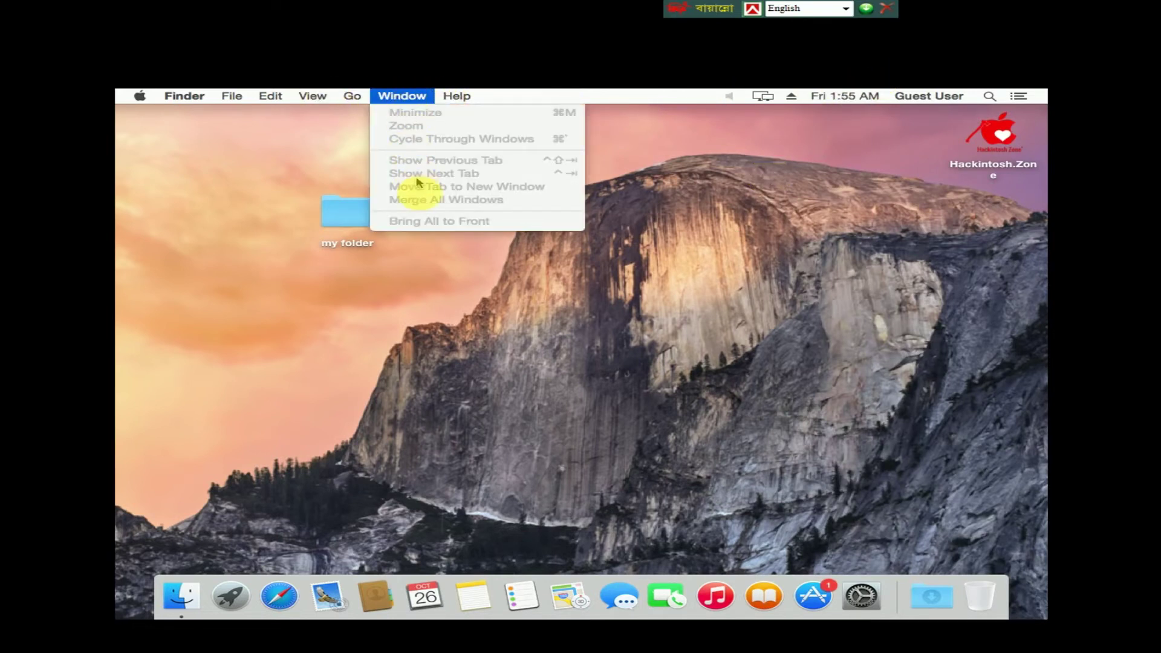
left_click(423, 263)
Open the "my folder" folder on the Mac desktop to view its contents.
left_click(342, 233)
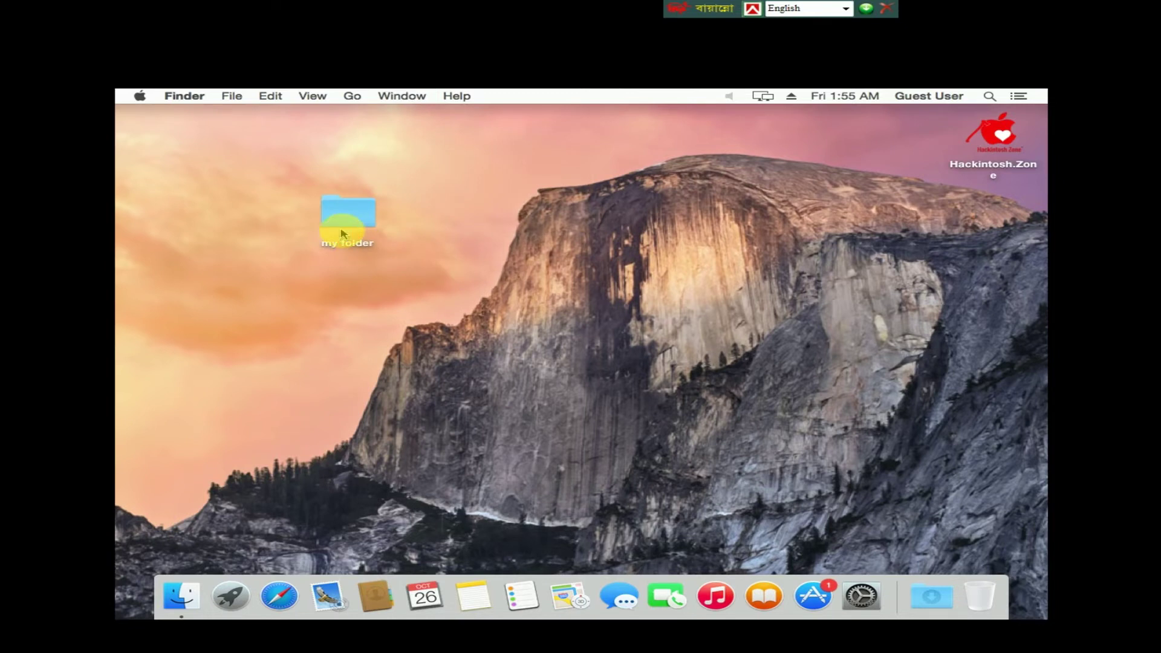
left_click(342, 223)
double_click(343, 223)
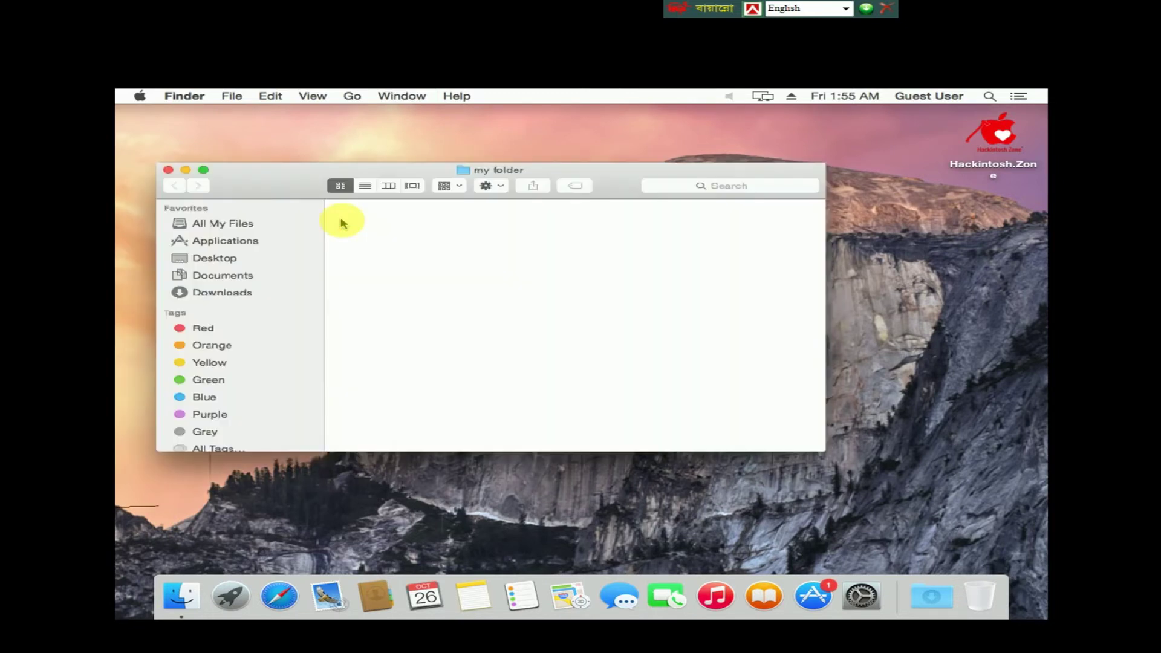
Move the "my folder" window aside and close it, and look through Finder's view, edit and file commands.
left_click_drag(291, 186, 602, 225)
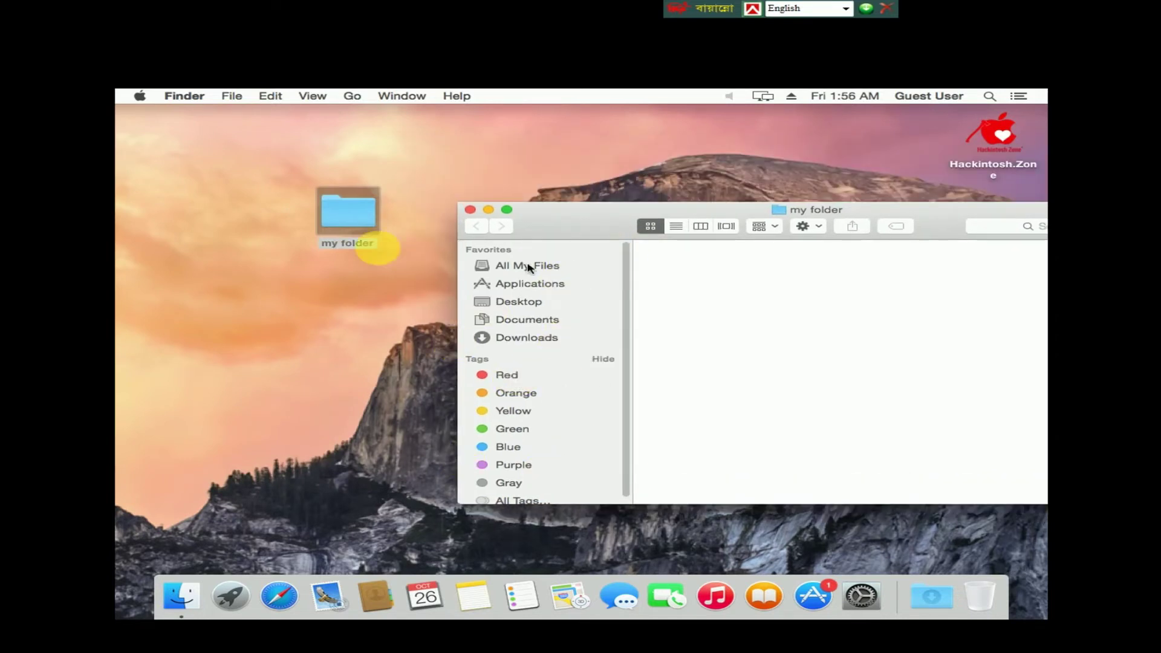
left_click(469, 210)
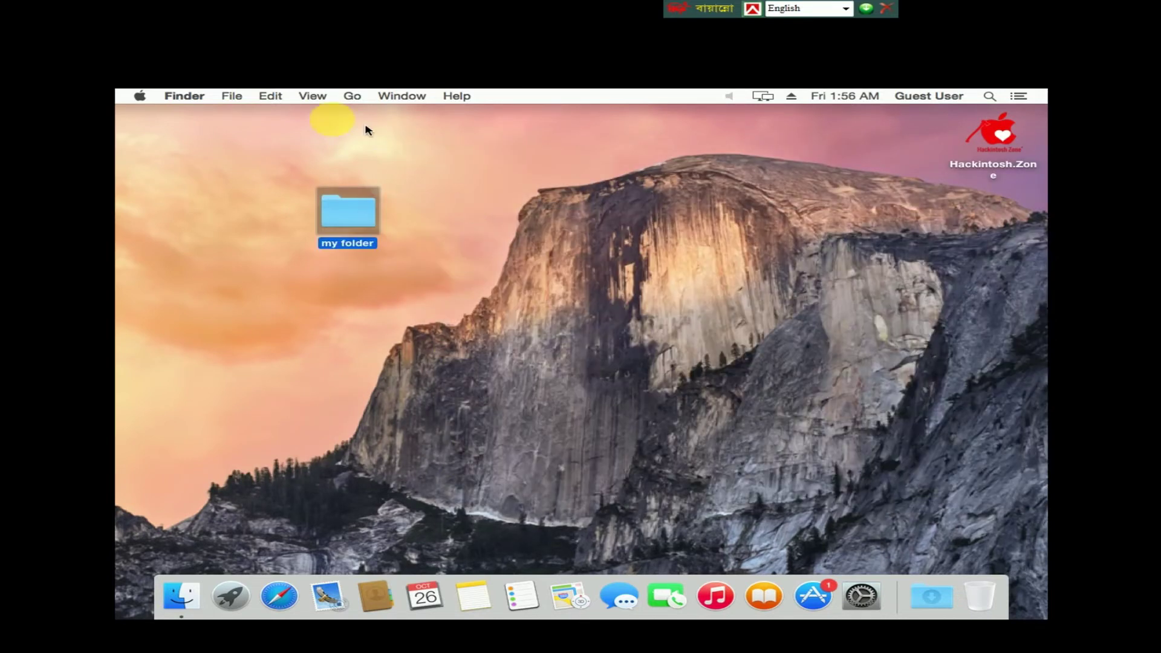
left_click(312, 95)
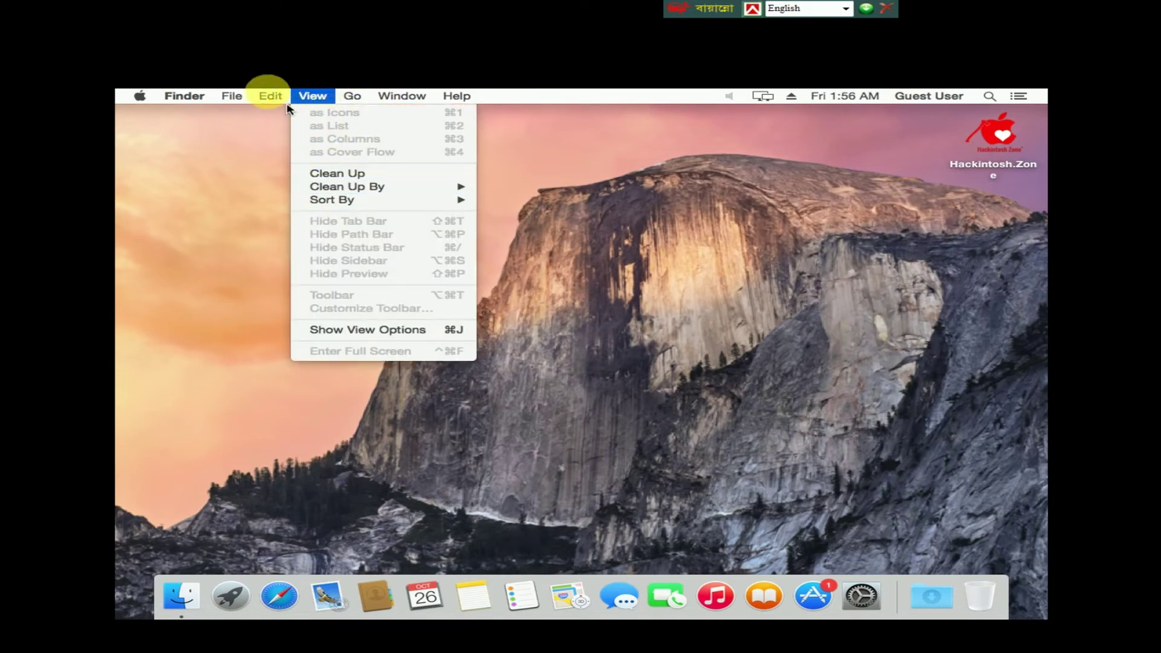
left_click(267, 95)
left_click(266, 94)
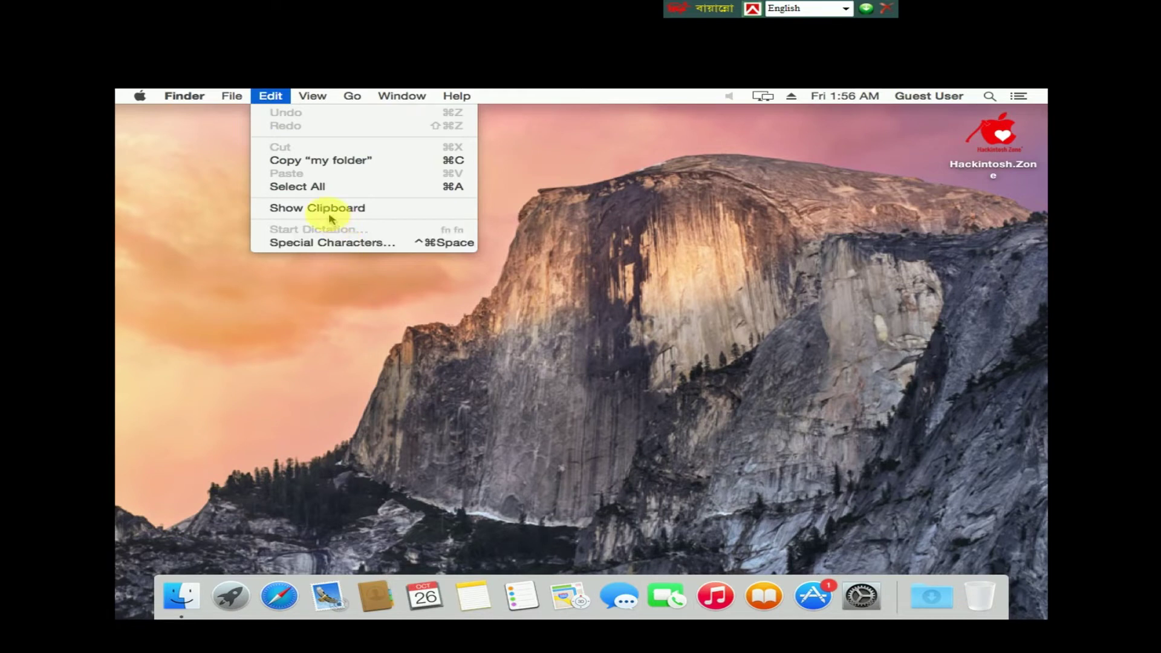
mouse_move(245, 93)
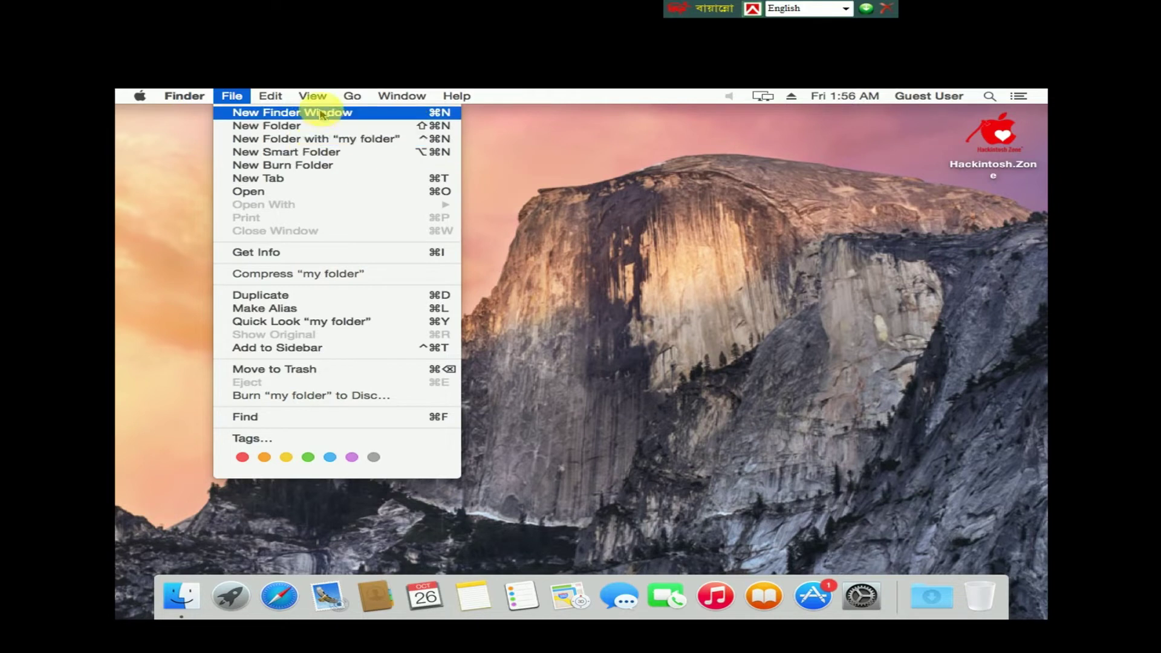
Open System Preferences, view the Displays settings, and return to the overview of all preferences, shifting its window slightly.
mouse_move(152, 91)
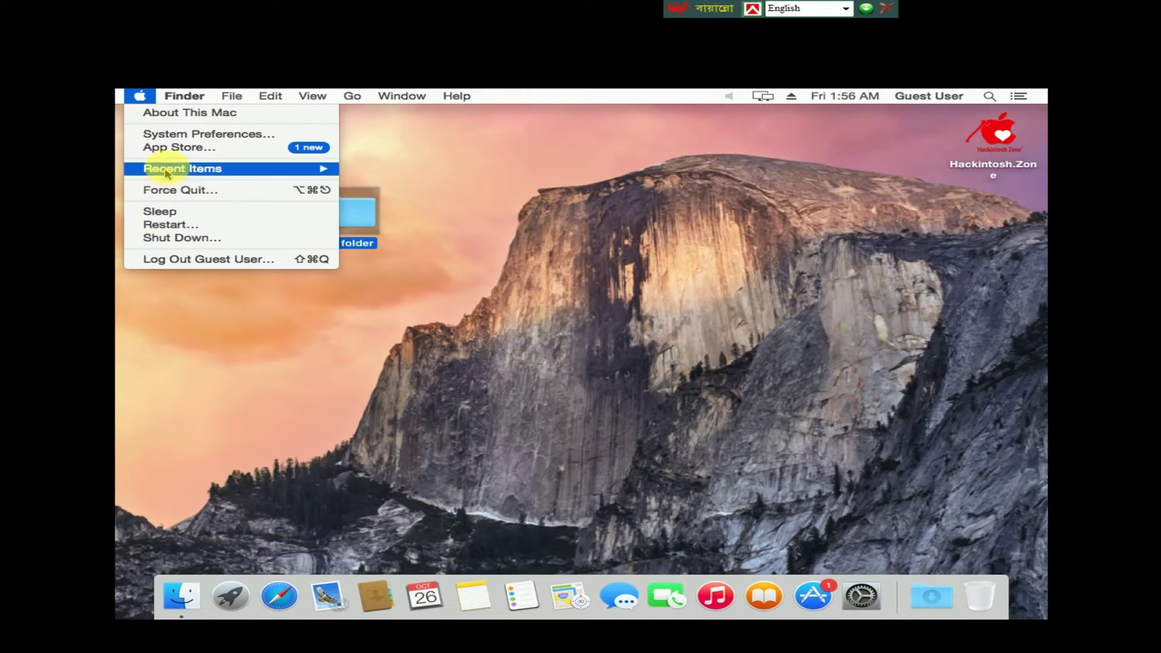
left_click(191, 135)
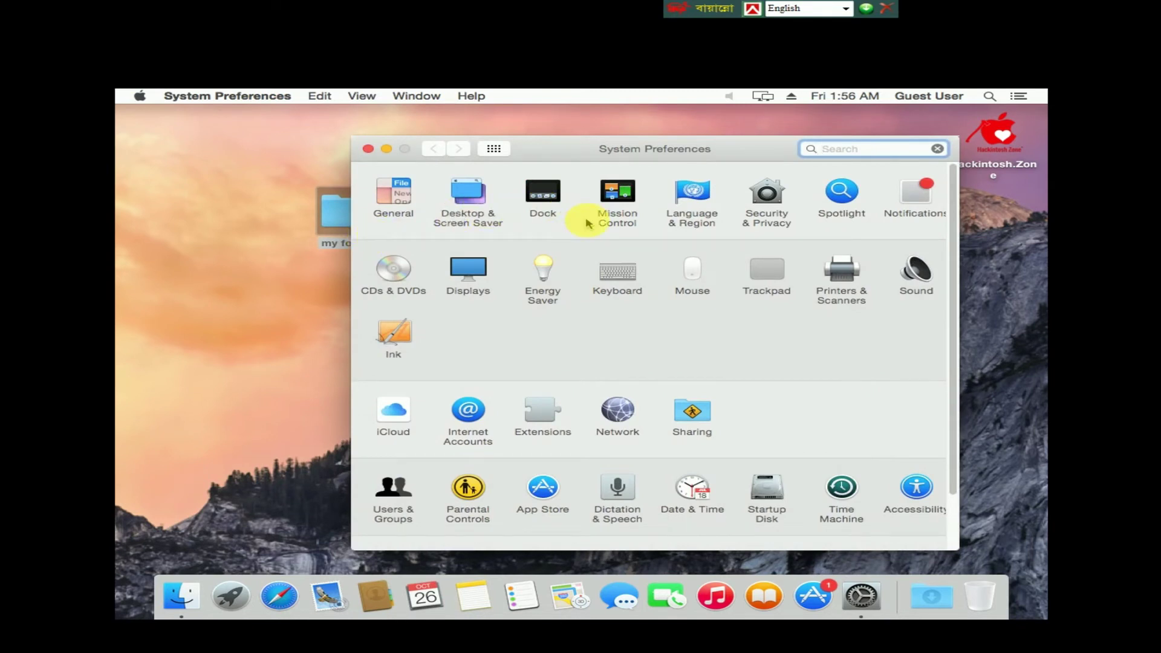
left_click(466, 272)
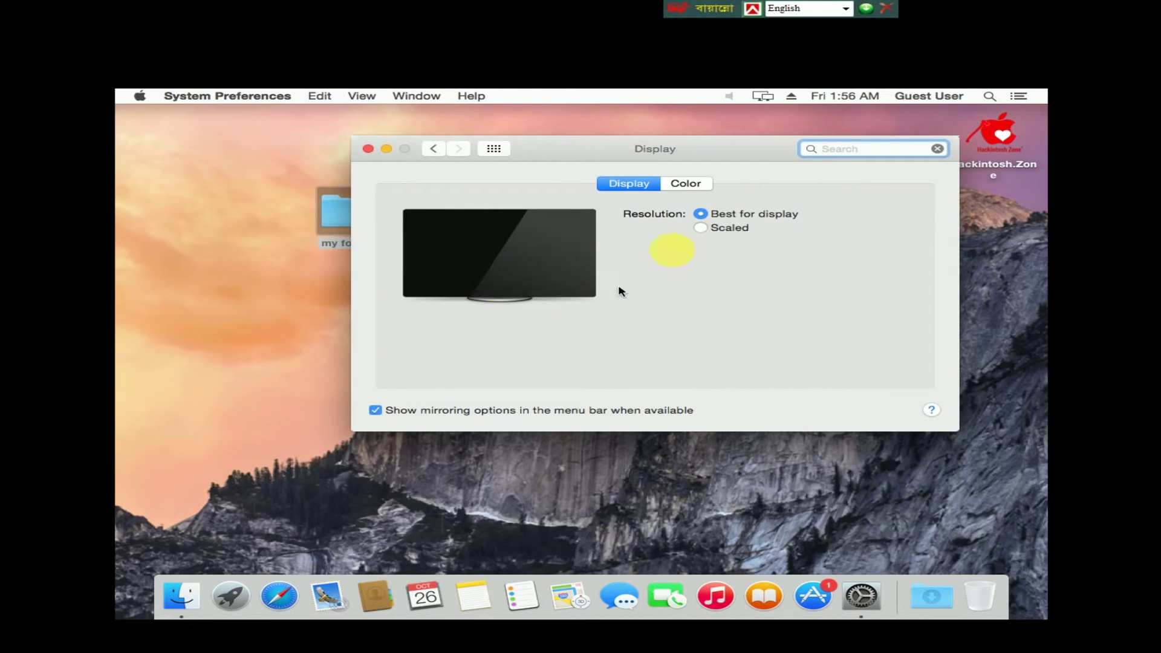
left_click(435, 150)
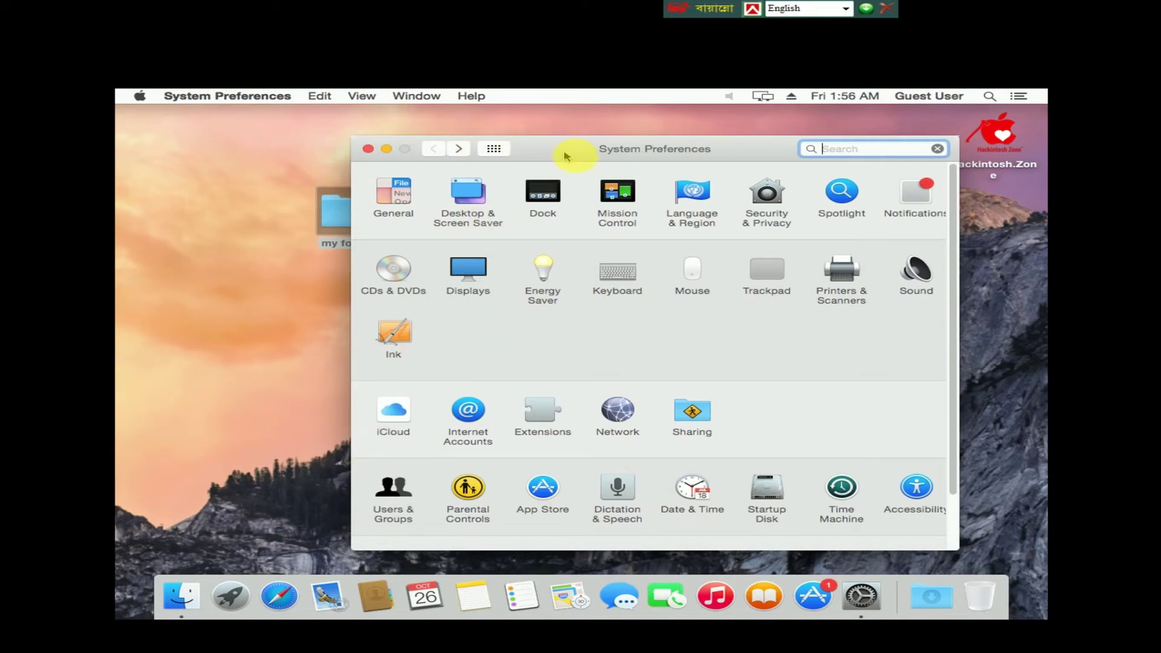
left_click_drag(563, 156, 604, 168)
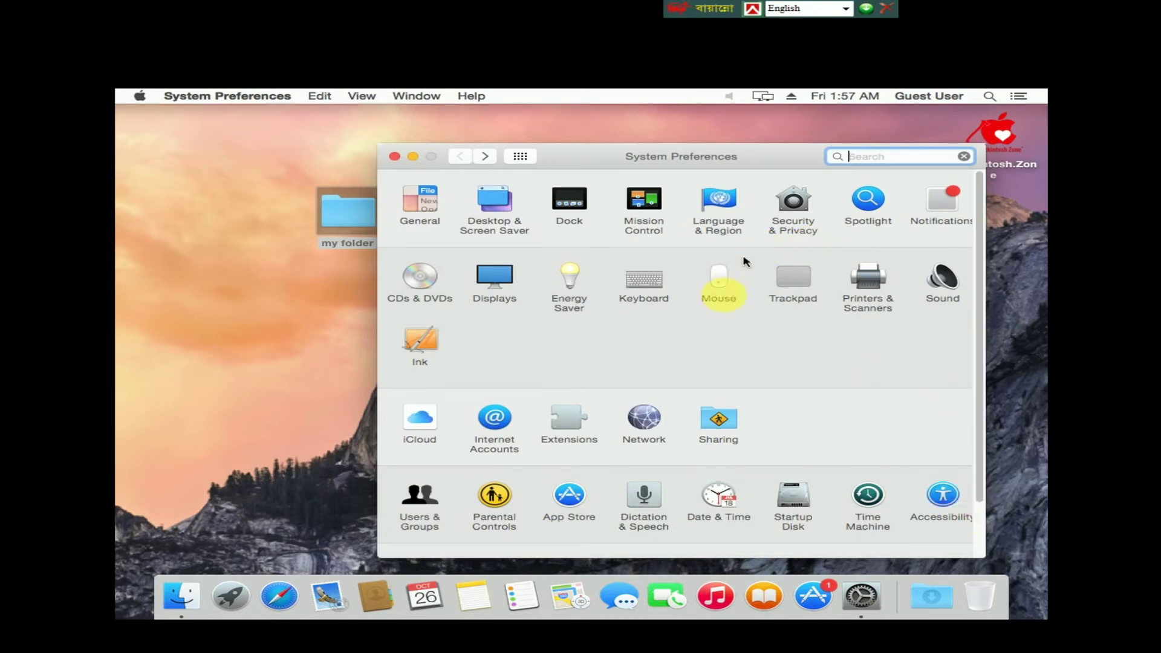
Open and minimize the App Store, and close the System Preferences window.
left_click(816, 599)
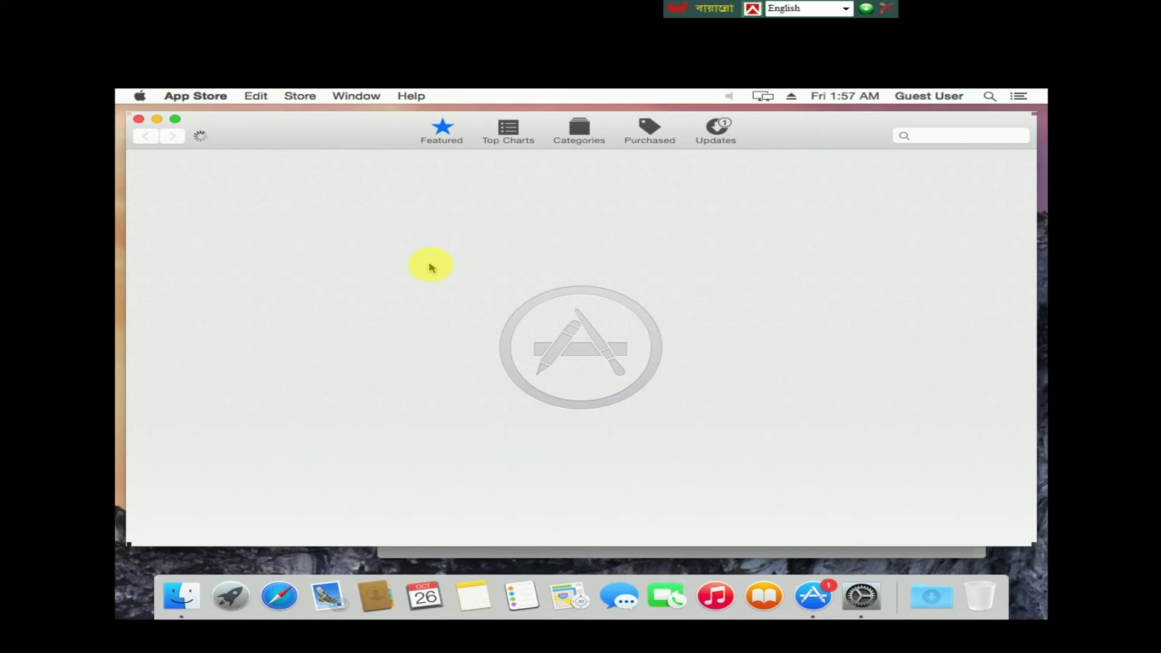
left_click(164, 118)
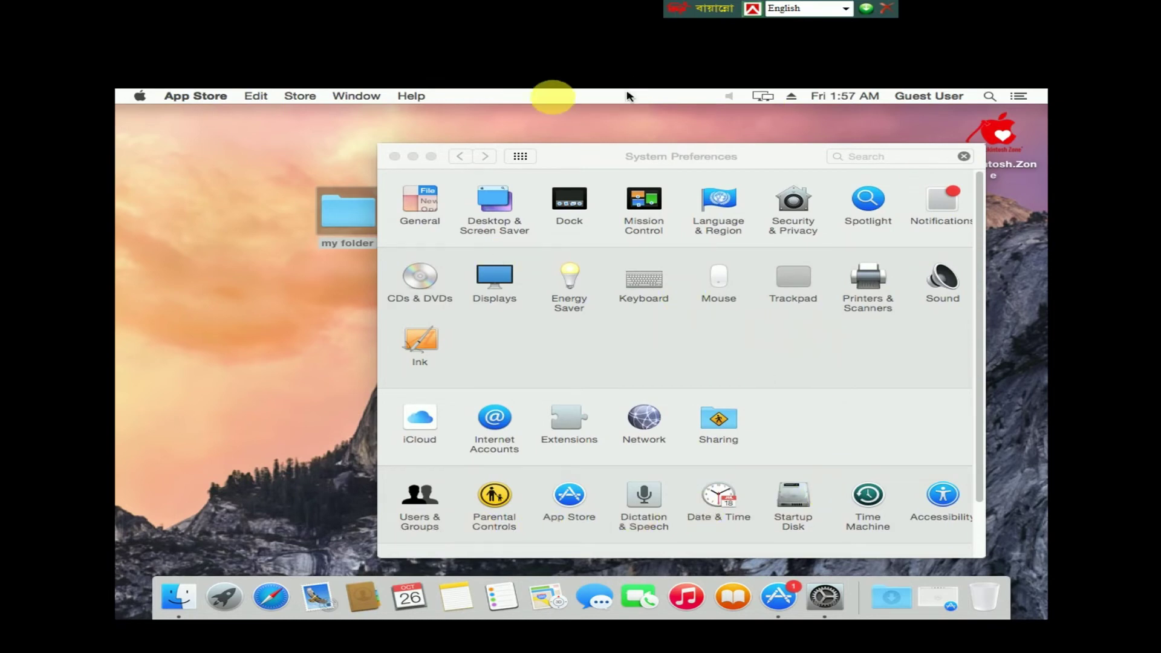
left_click(394, 156)
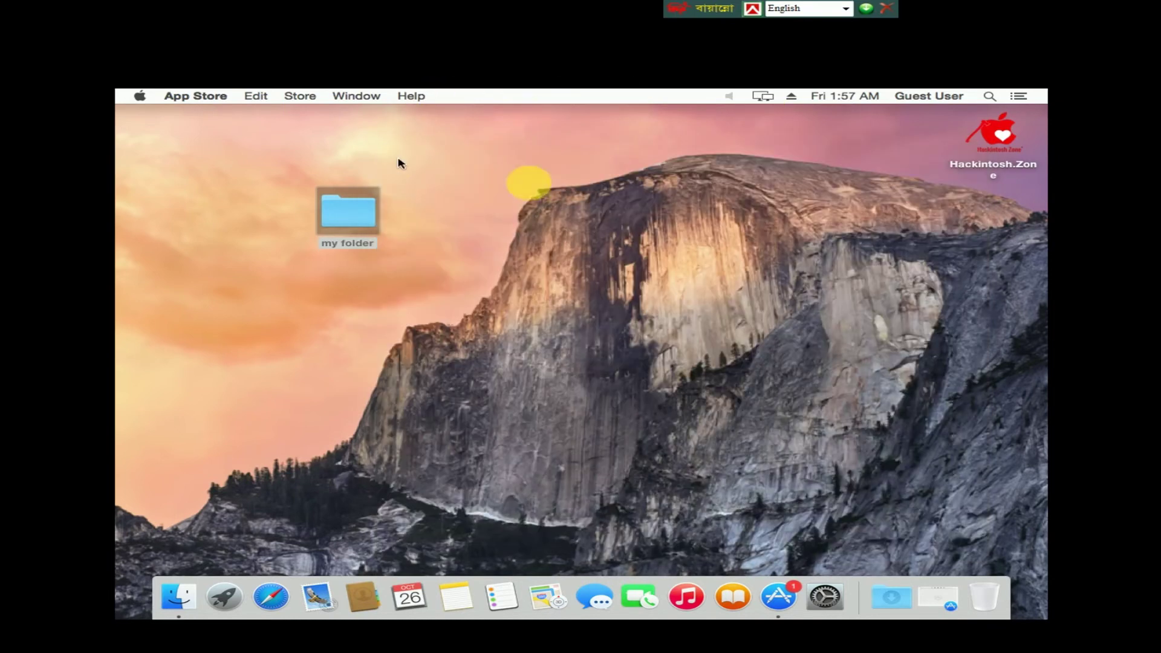
Browse both pages of applications in Launchpad and return to the desktop.
left_click(219, 600)
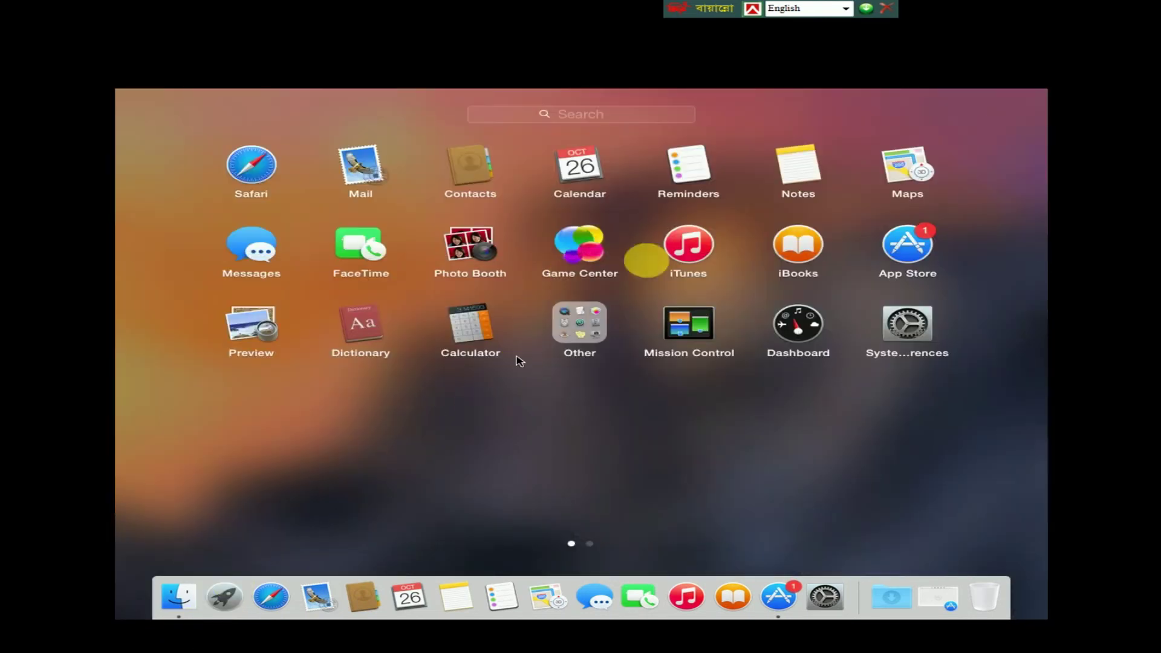
left_click_drag(822, 430, 477, 456)
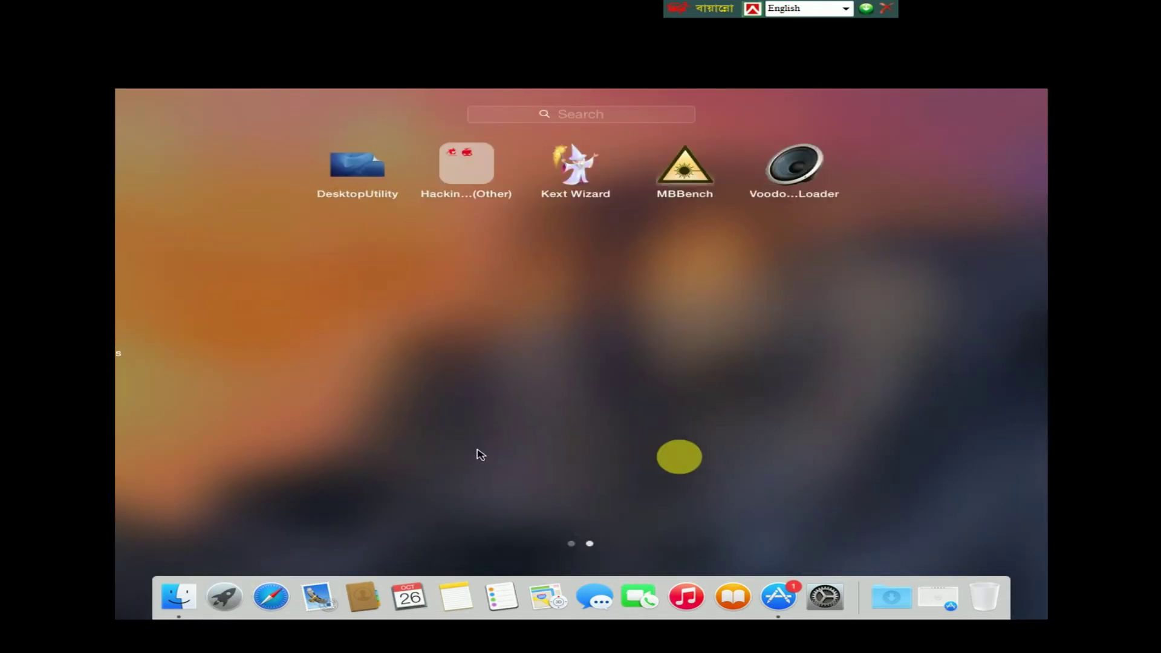
left_click_drag(337, 332, 689, 392)
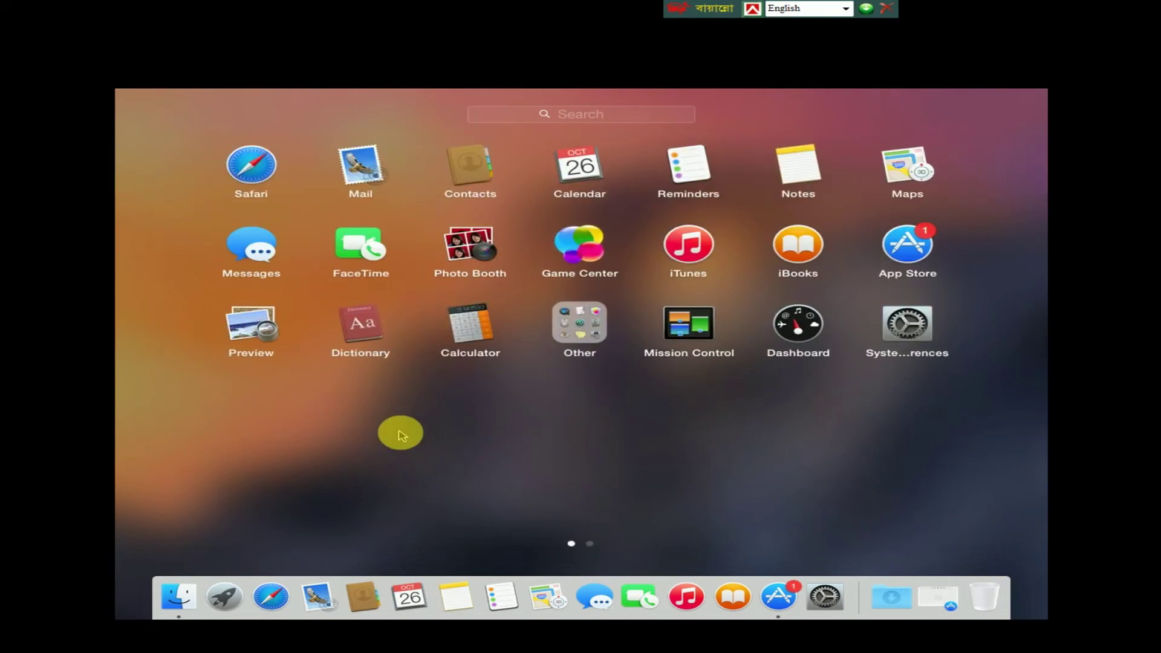
left_click(364, 447)
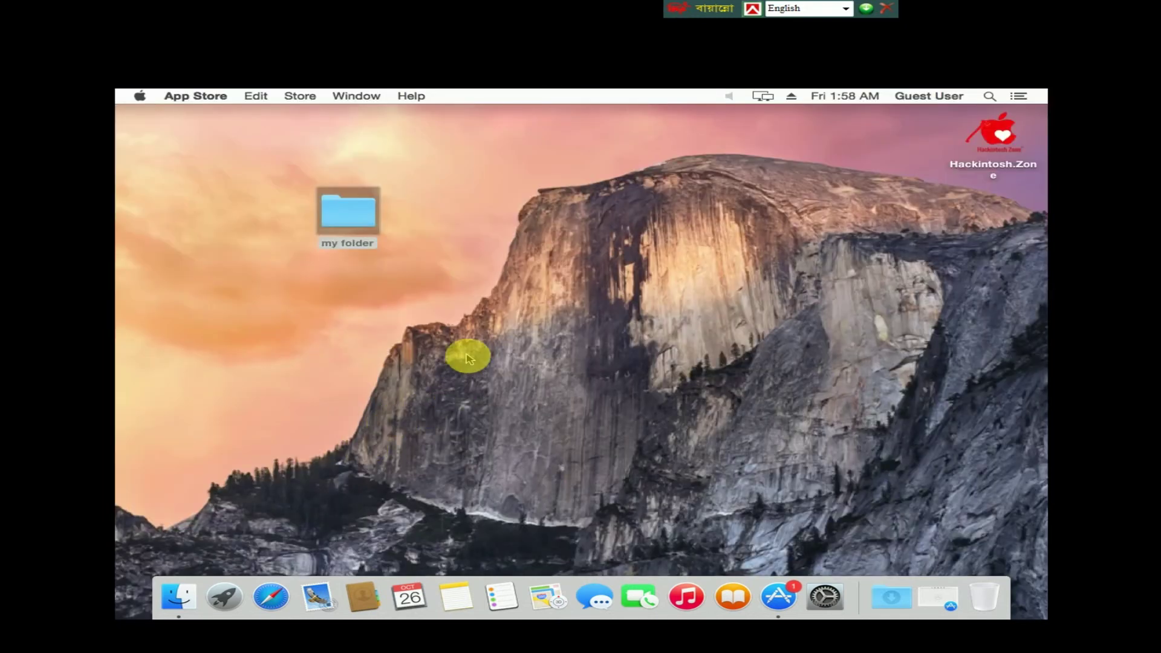
View System Preferences again and close it, and move the "my folder" icon to the lower-left area of the desktop.
left_click(829, 598)
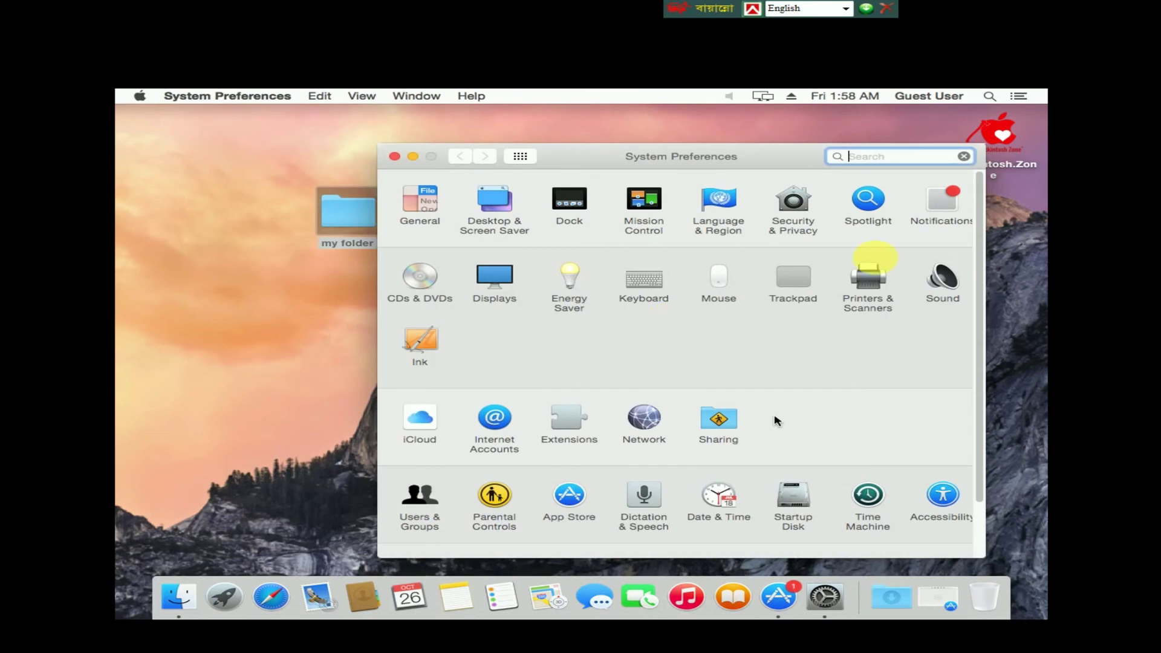
left_click(394, 156)
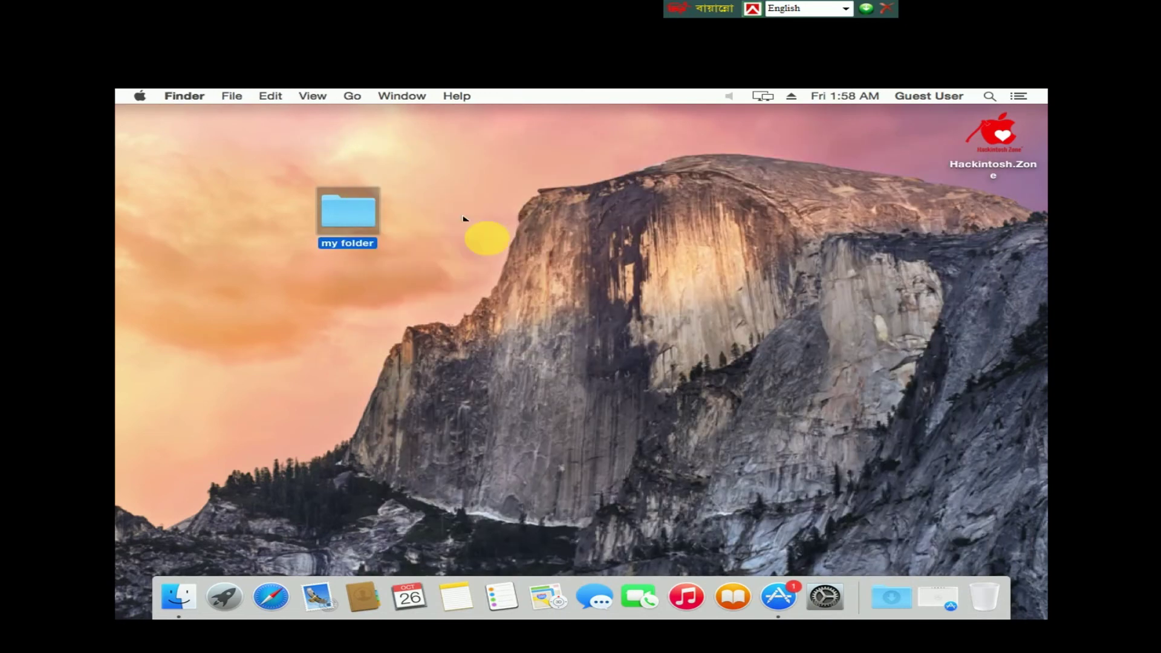
left_click_drag(338, 219, 191, 416)
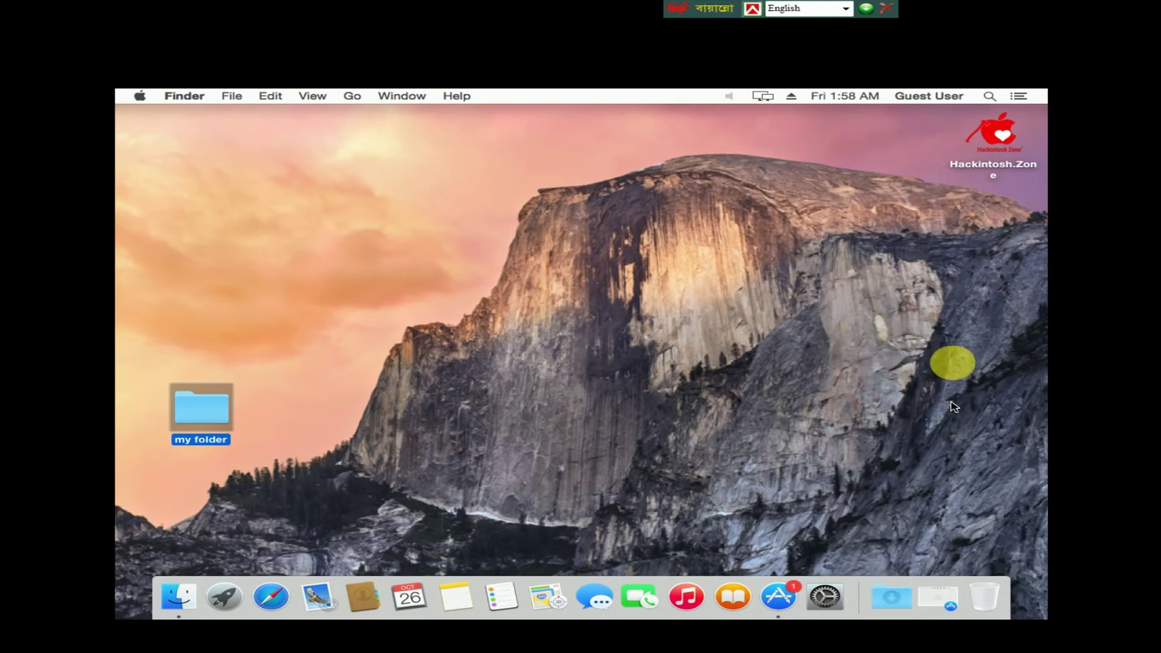
Restore the App Store window, browse the Featured page's apps and top lists, and close the window.
left_click(778, 610)
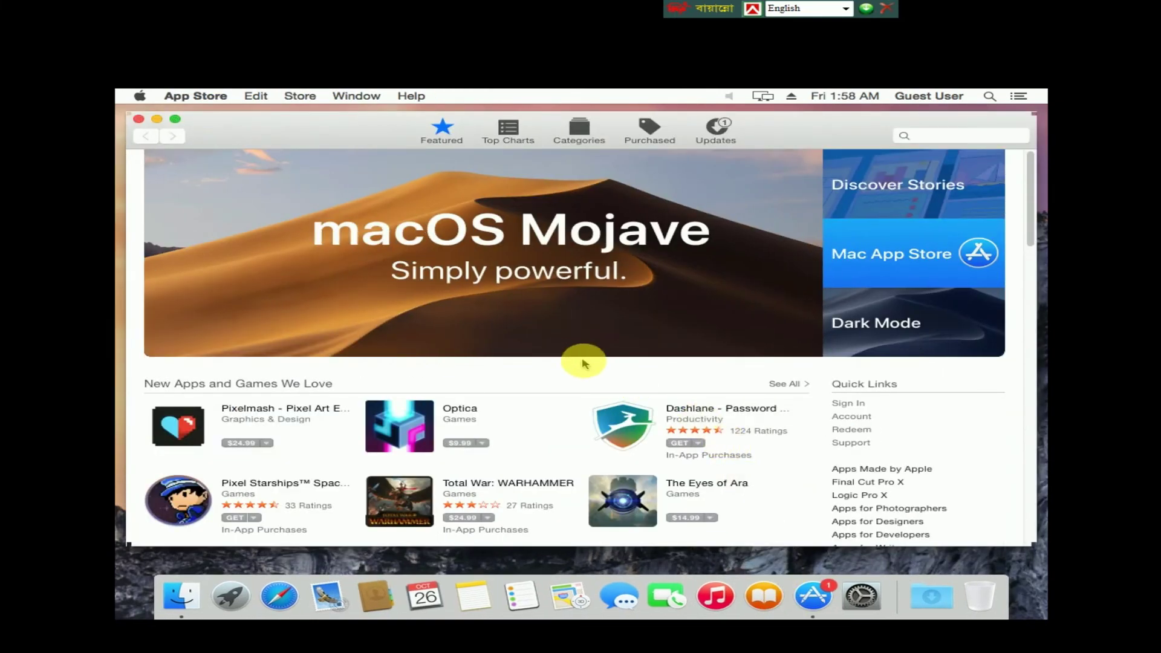
scroll(584, 362, "down", 15)
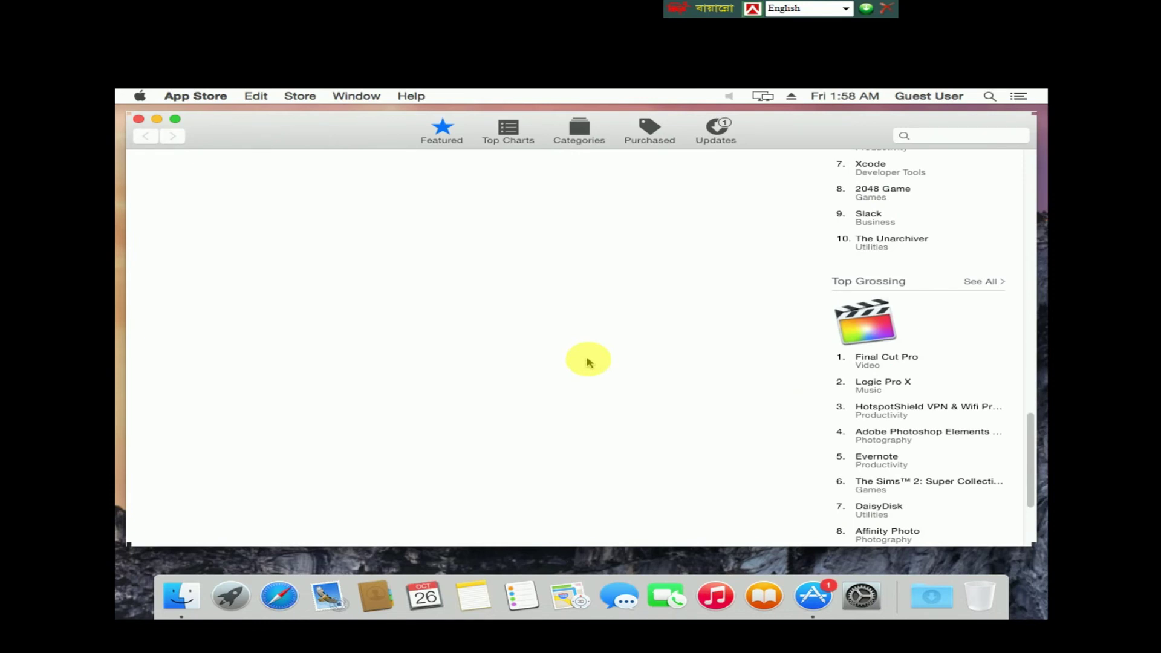
scroll(581, 363, "up", 10)
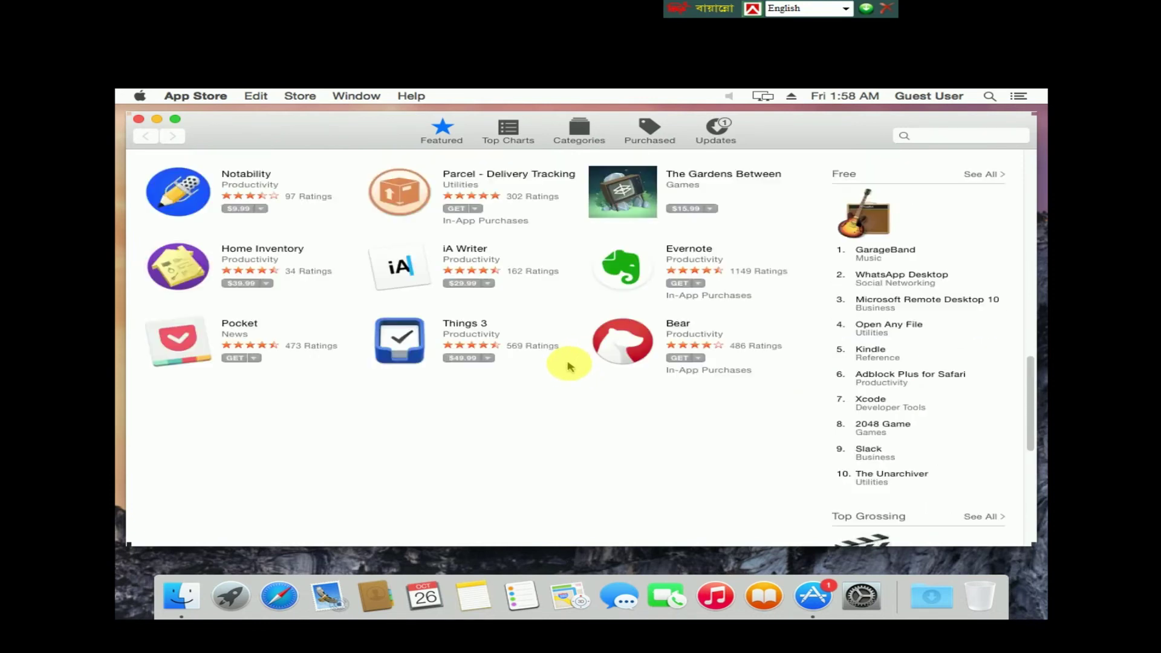
scroll(569, 366, "up", 3)
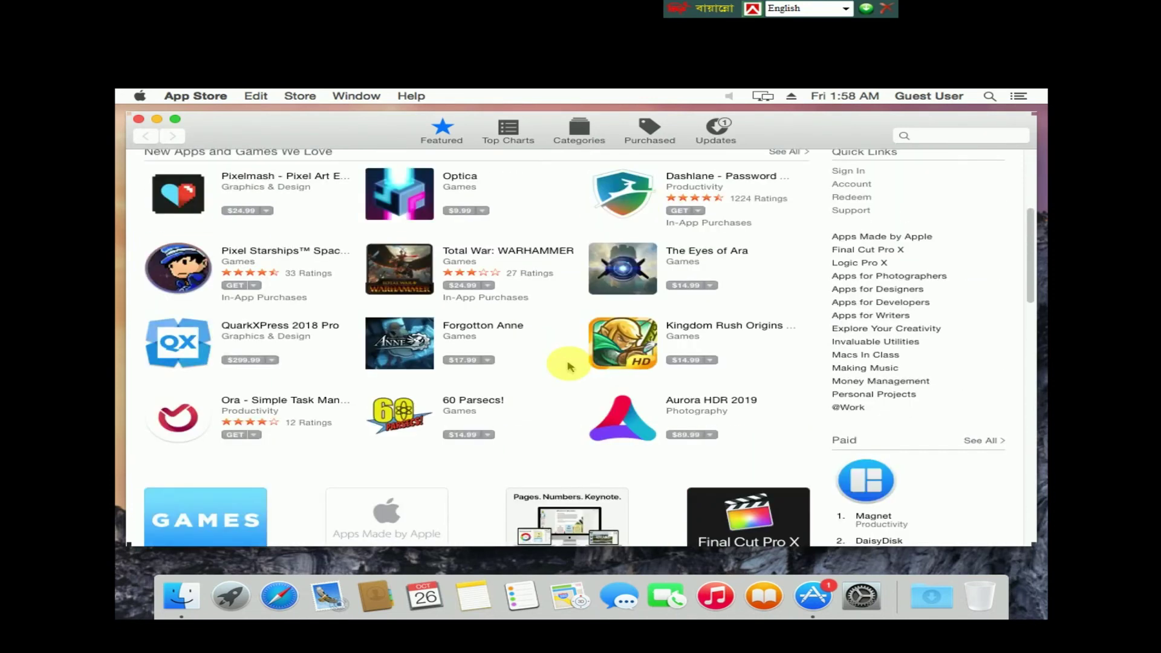
scroll(568, 366, "up", 4)
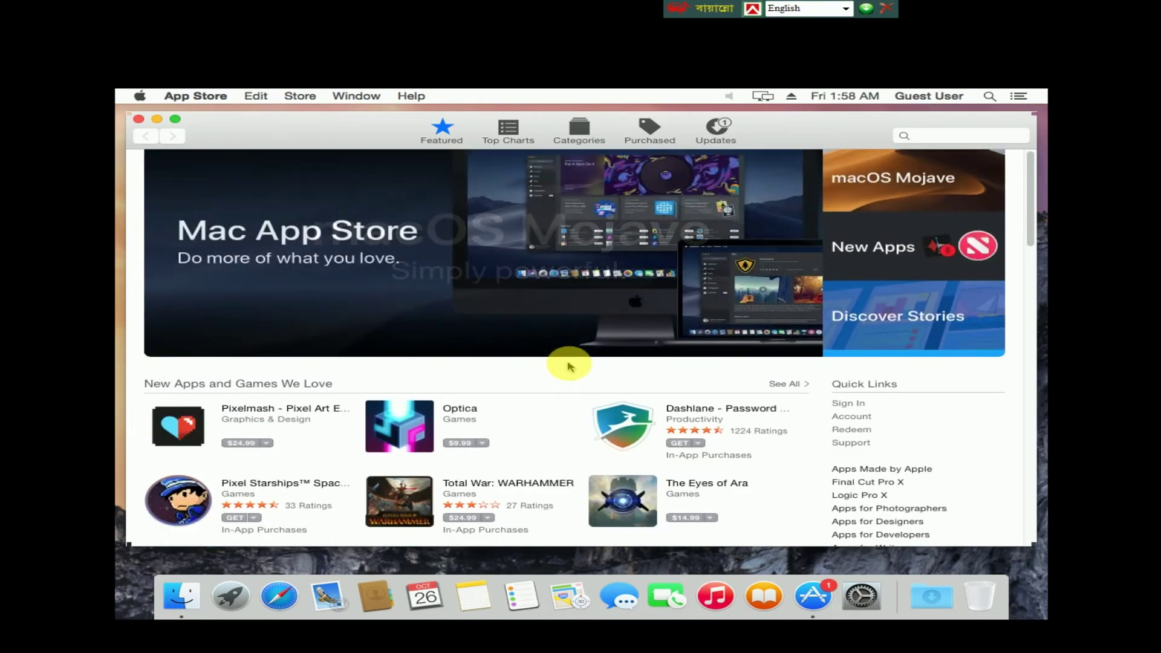
scroll(569, 366, "down", 1)
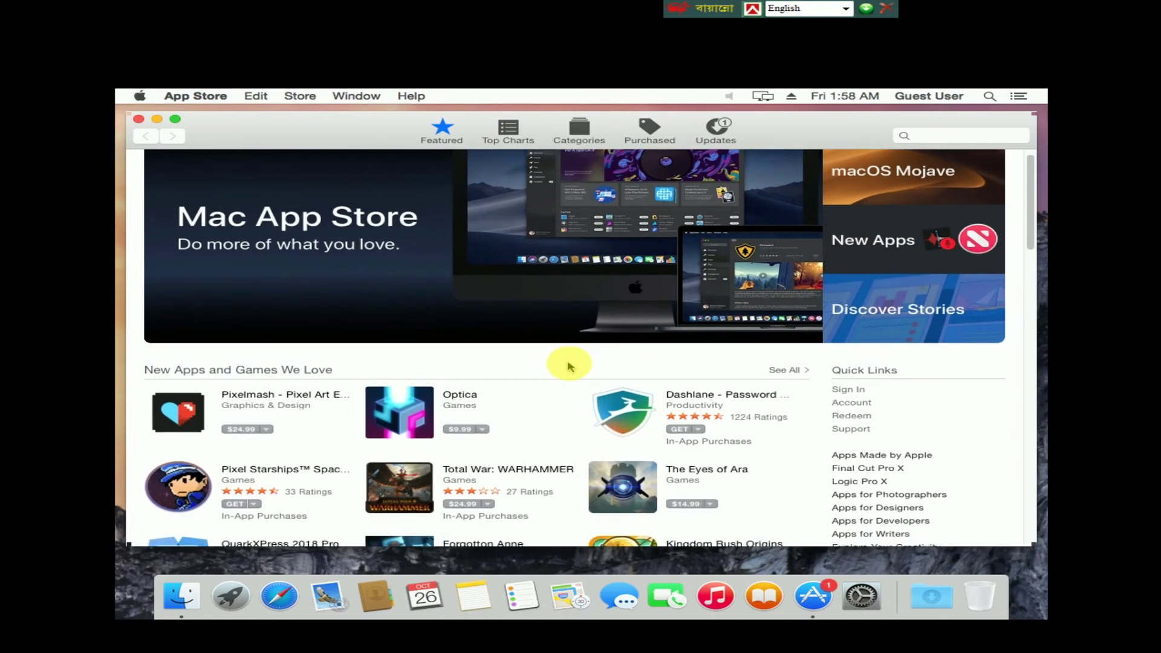
scroll(569, 366, "down", 7)
scroll(569, 366, "down", 8)
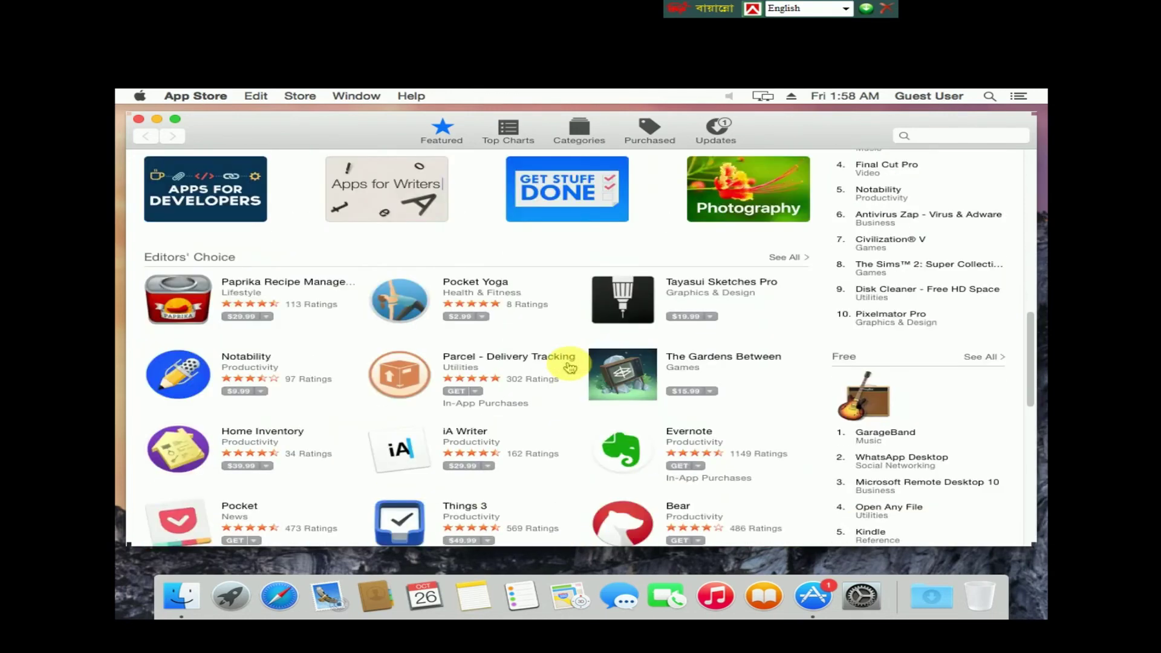
scroll(569, 366, "down", 7)
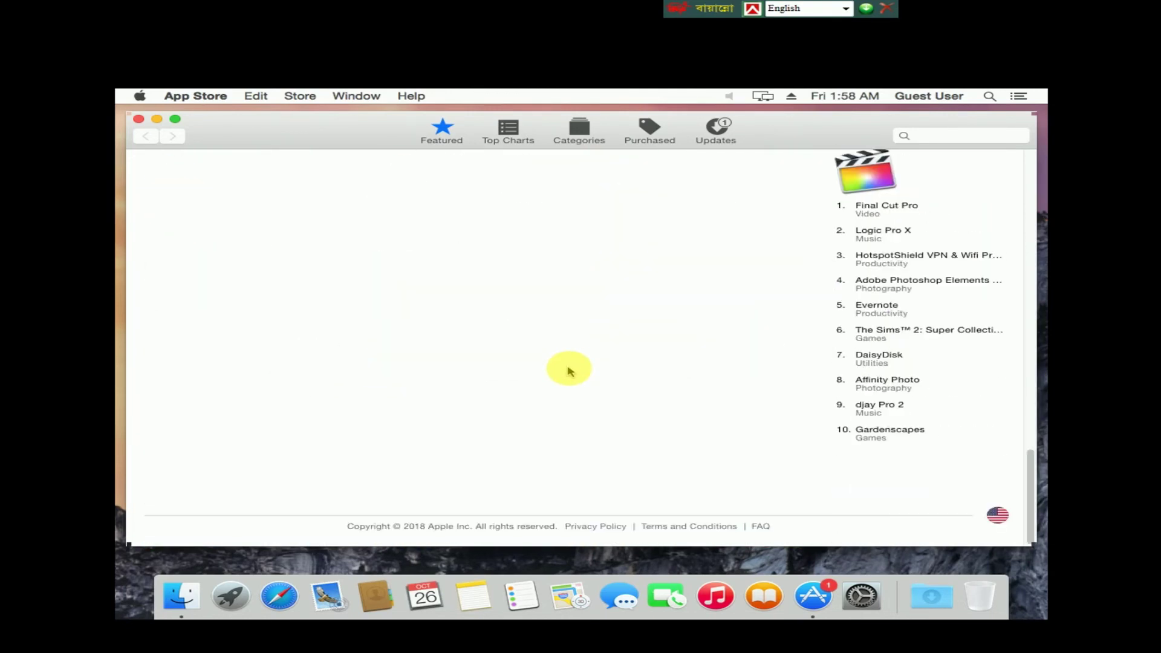
scroll(568, 371, "up", 5)
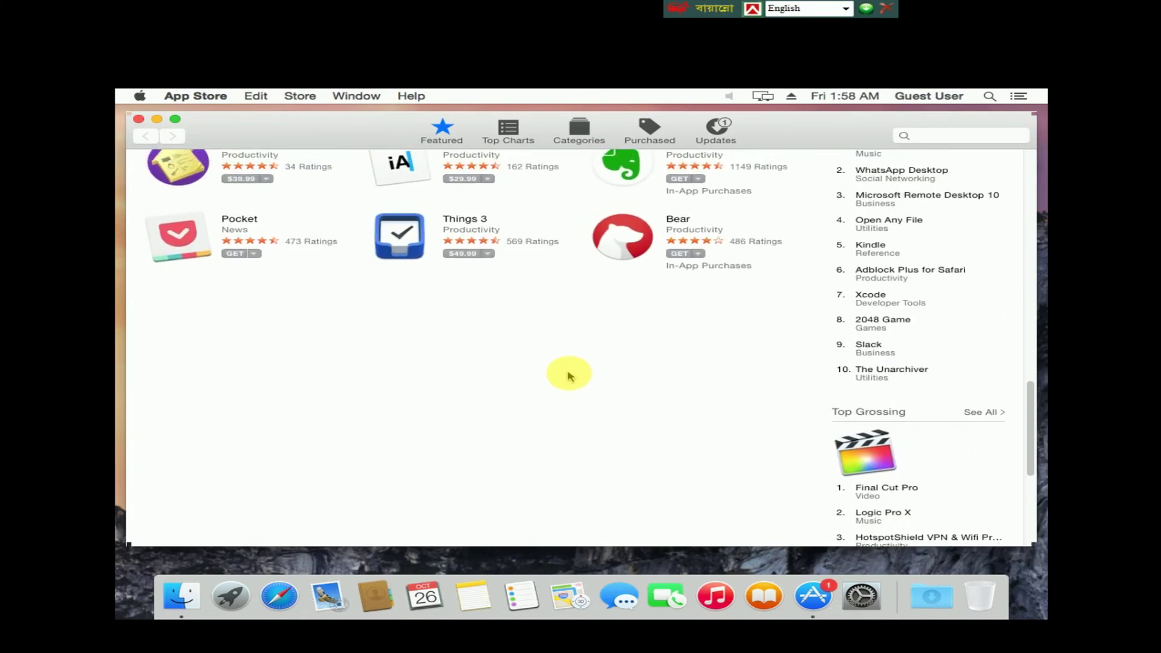
scroll(570, 376, "up", 10)
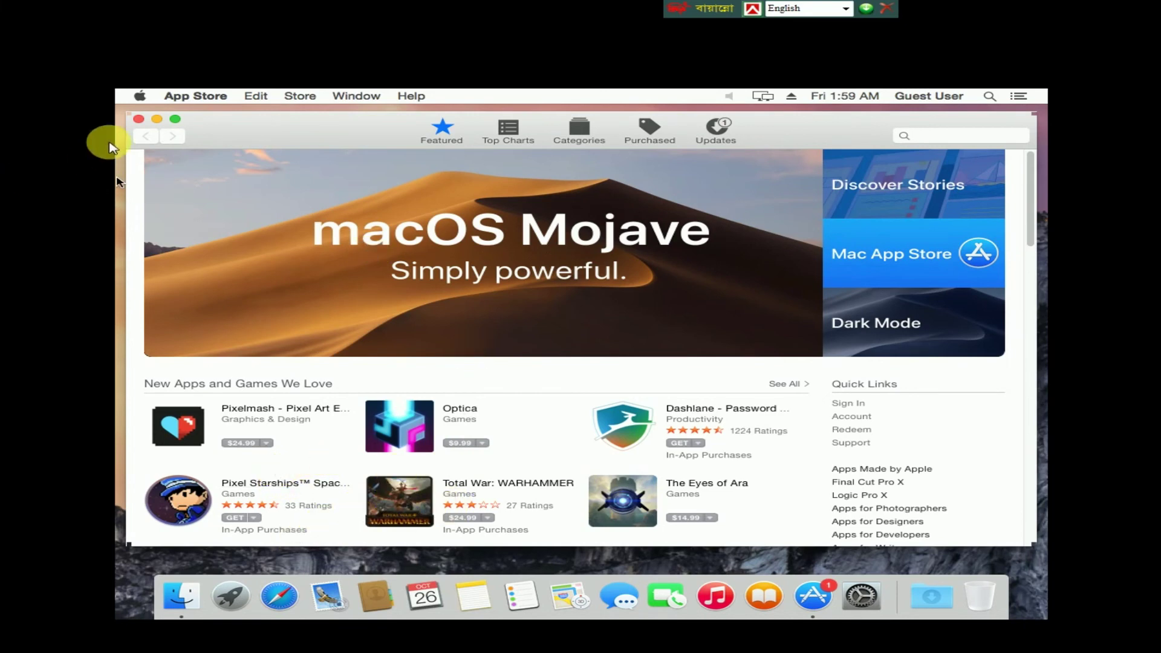
left_click(138, 119)
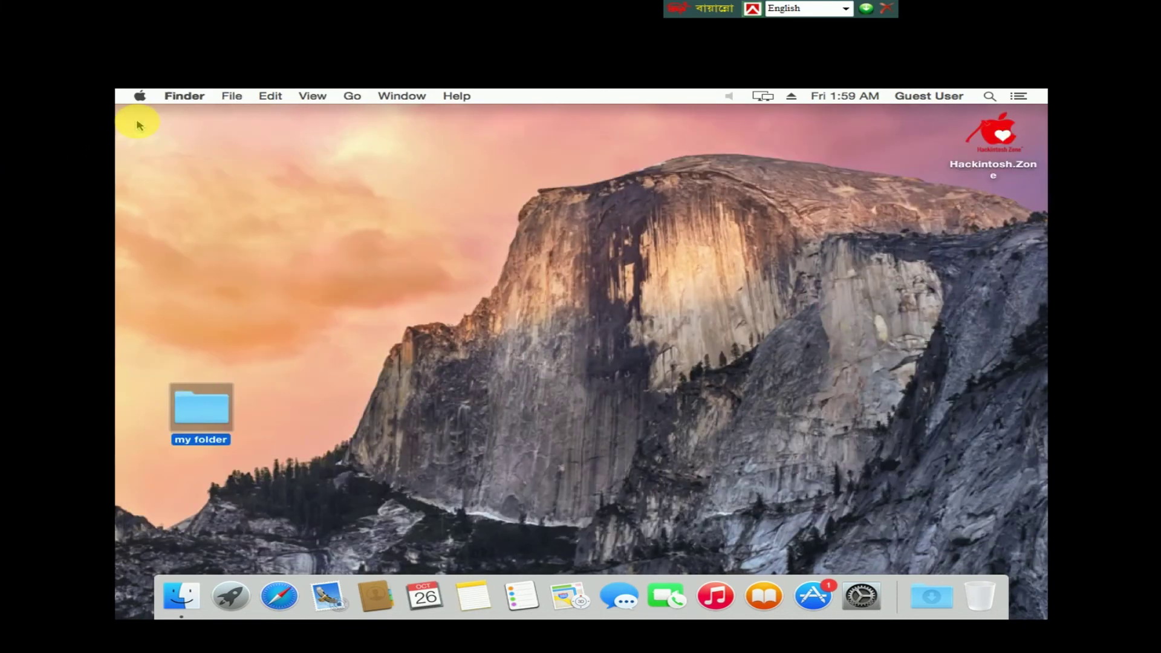